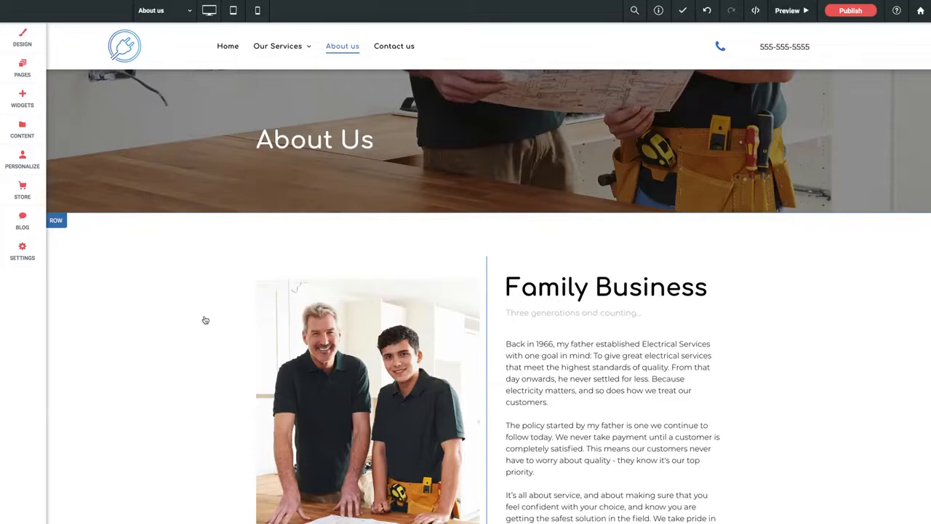
Examine the layout of the About us page in desktop view and in tablet view.
scroll(206, 318, down, 1)
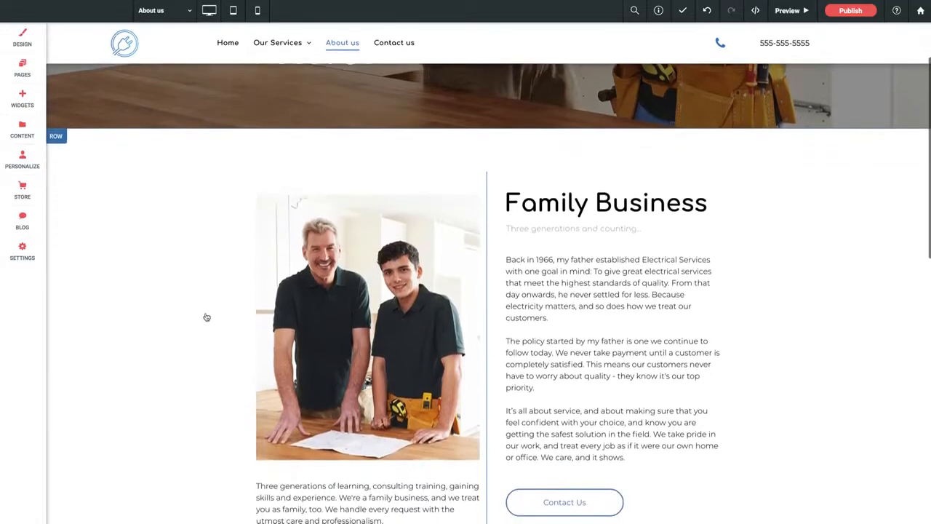
scroll(208, 314, up, 1)
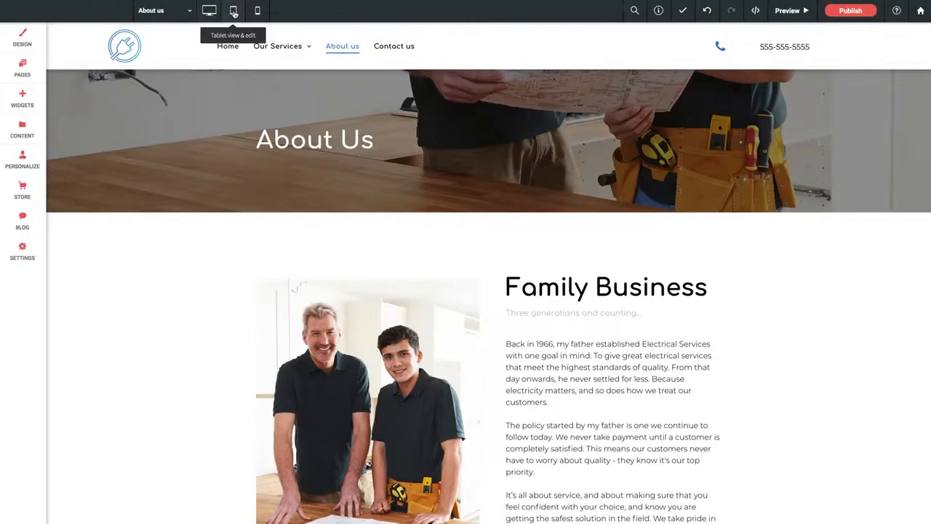
click(233, 11)
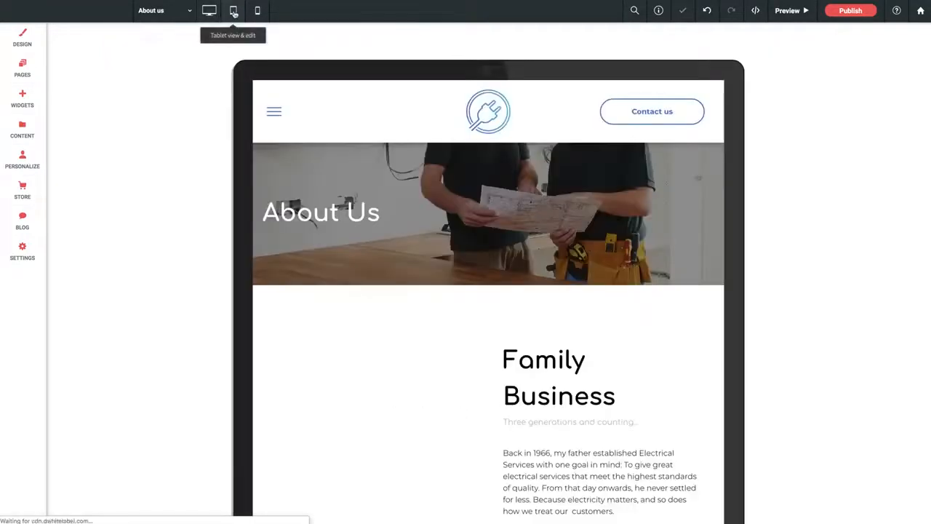
scroll(380, 312, down, 5)
scroll(382, 313, up, 5)
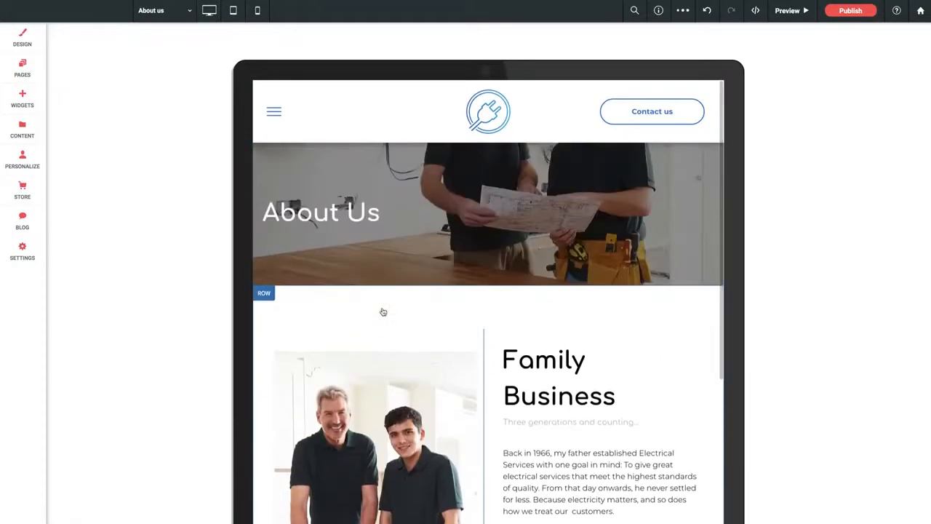
scroll(383, 312, down, 10)
scroll(381, 313, up, 10)
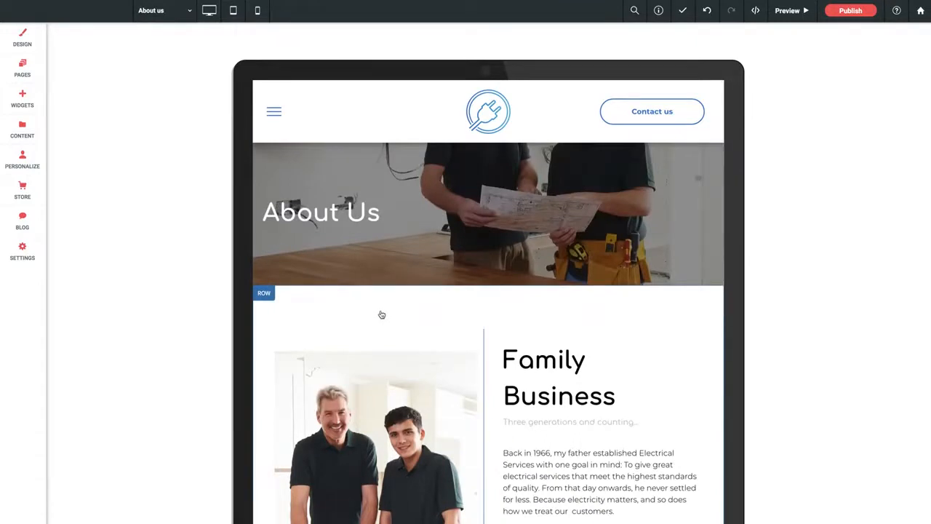
scroll(490, 325, down, 2)
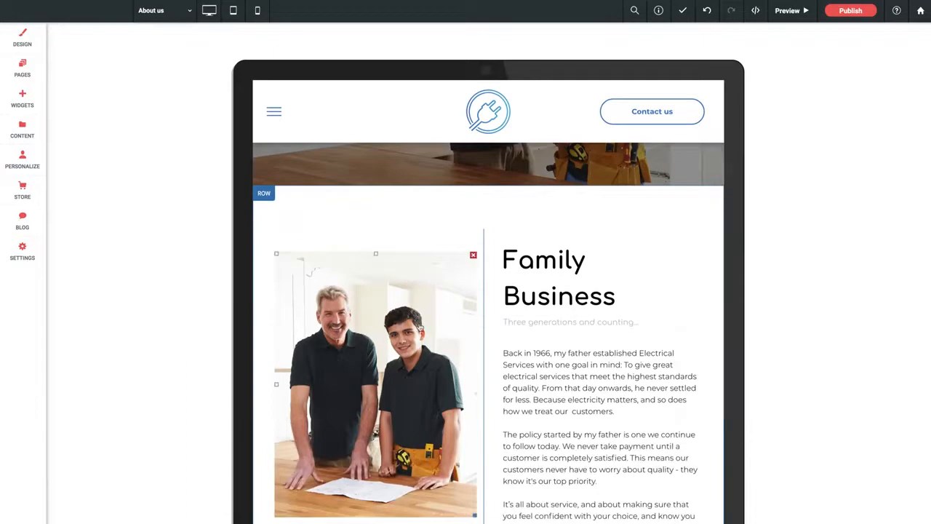
scroll(421, 327, up, 2)
Examine how the About us page's text, button and image stack in mobile view.
click(256, 11)
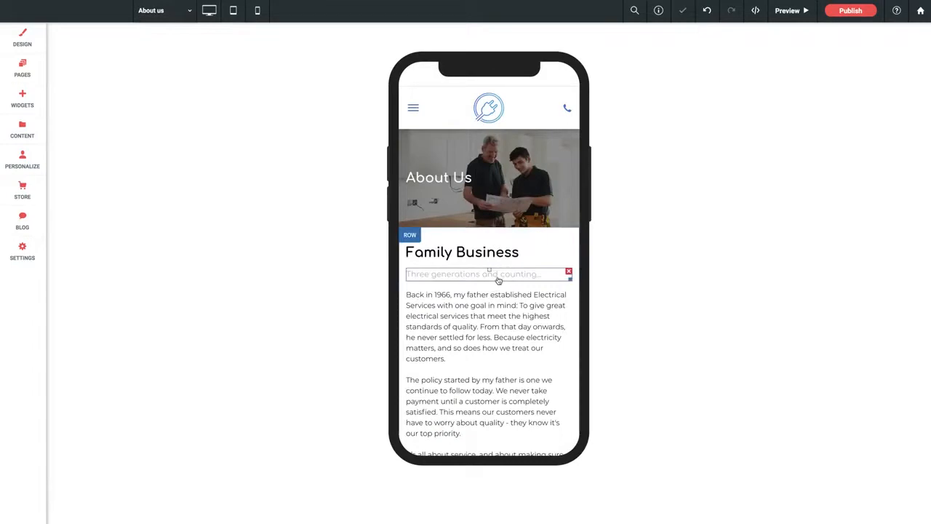
scroll(496, 280, down, 2)
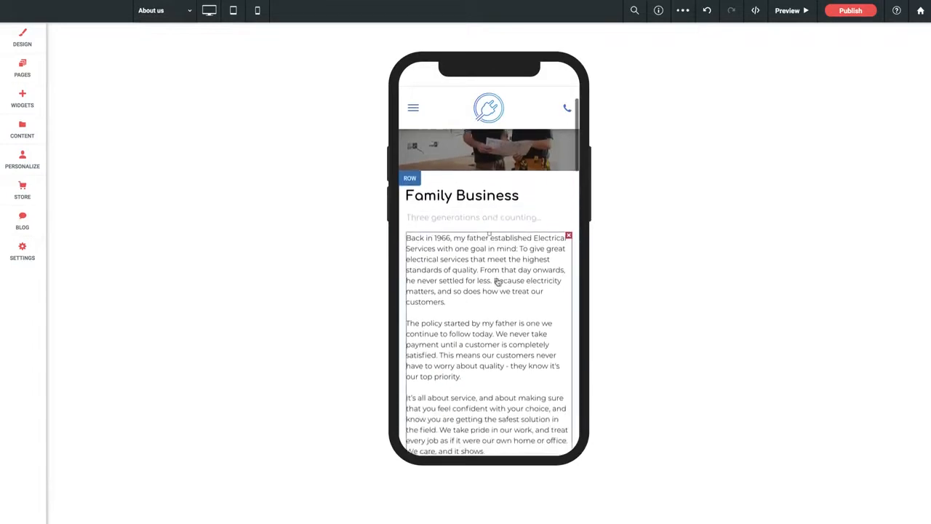
scroll(497, 281, up, 2)
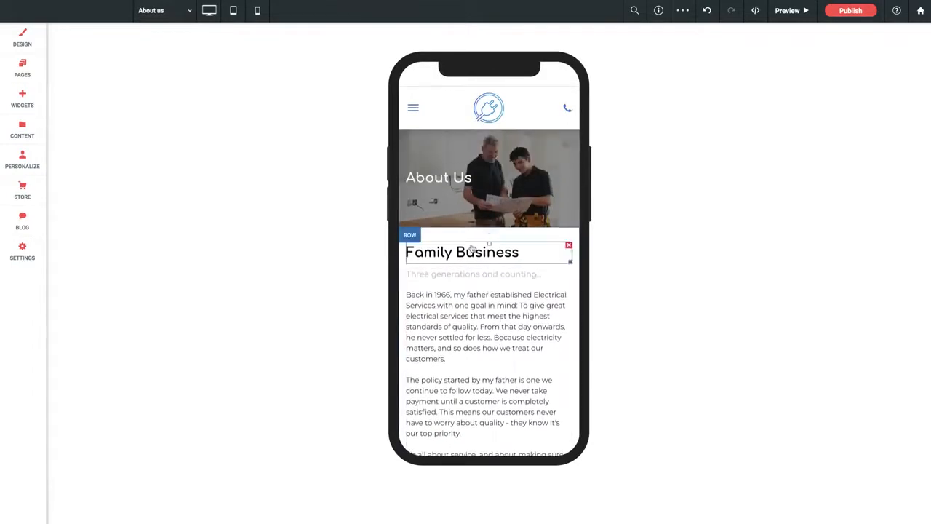
scroll(471, 248, down, 1)
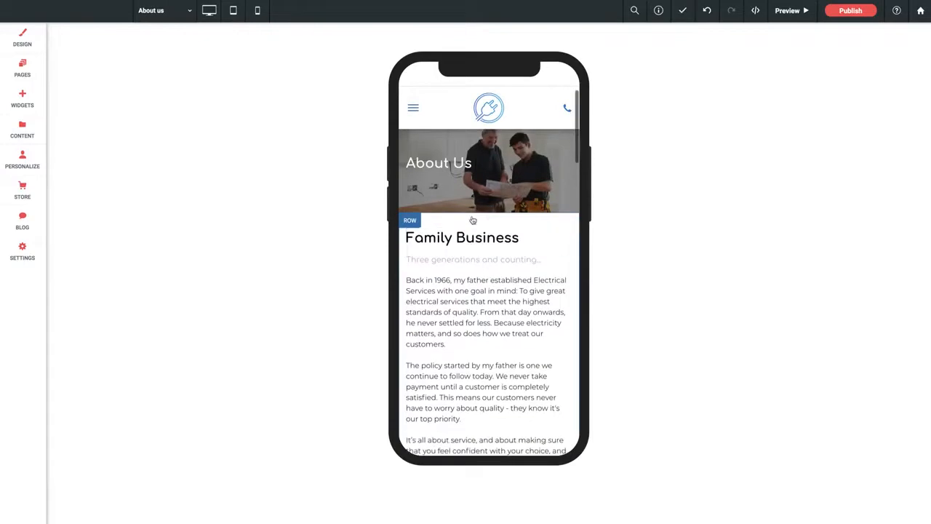
scroll(473, 257, down, 6)
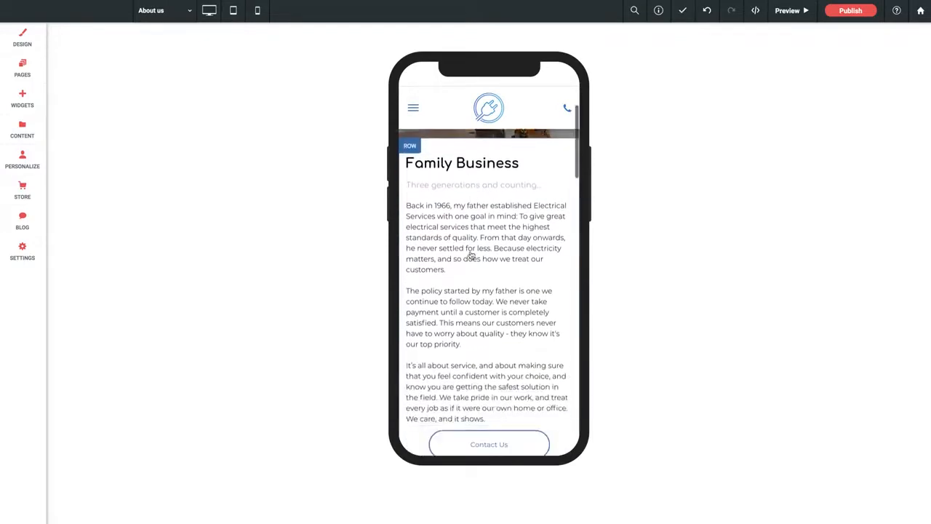
scroll(471, 258, down, 10)
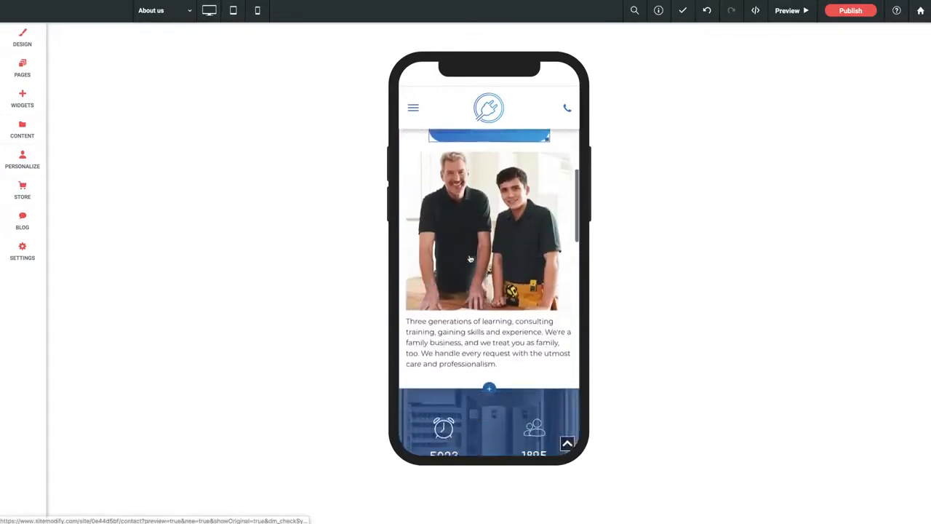
scroll(471, 259, up, 5)
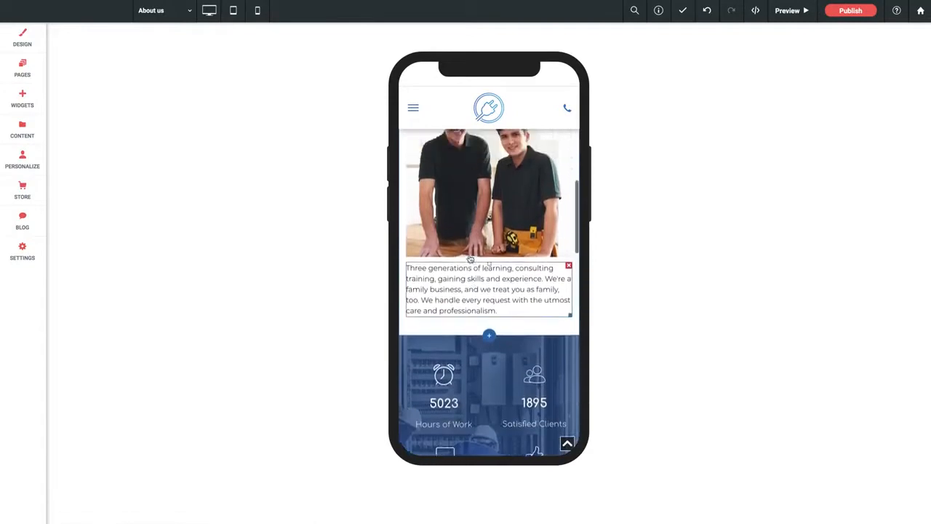
scroll(470, 259, up, 12)
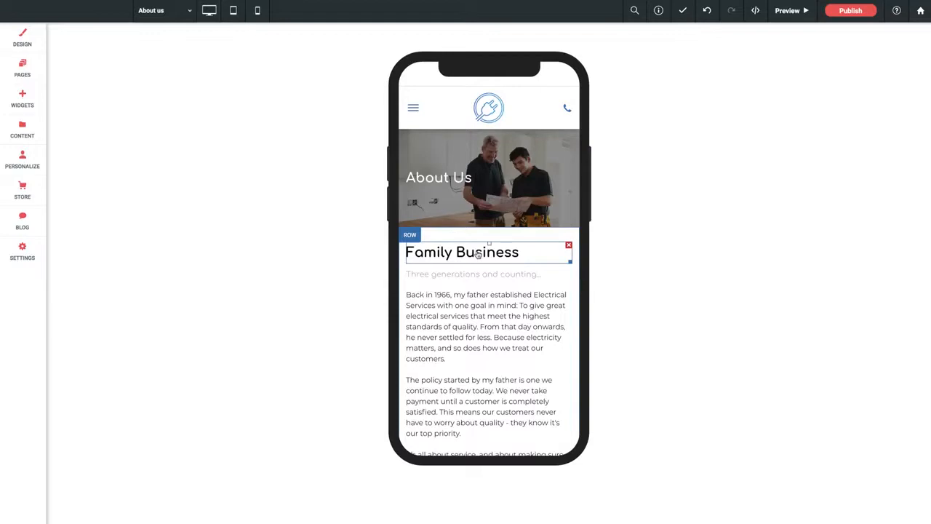
In desktop view, duplicate the Contact Us button beneath the Family Business text by copying and pasting it.
click(208, 15)
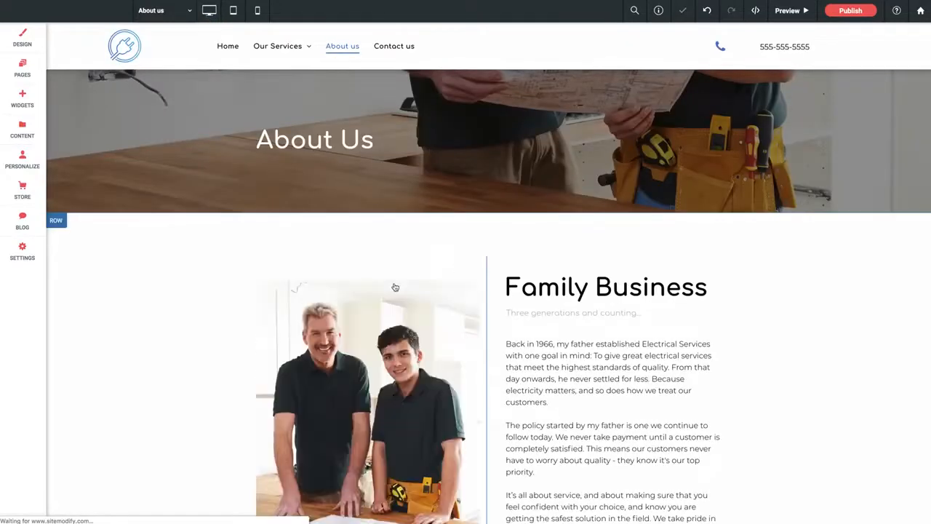
scroll(398, 289, down, 5)
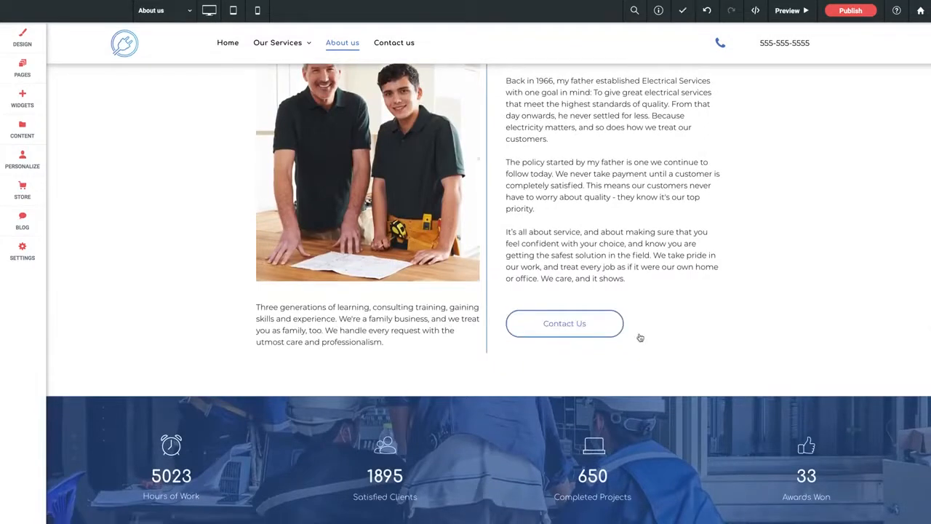
right_click(594, 325)
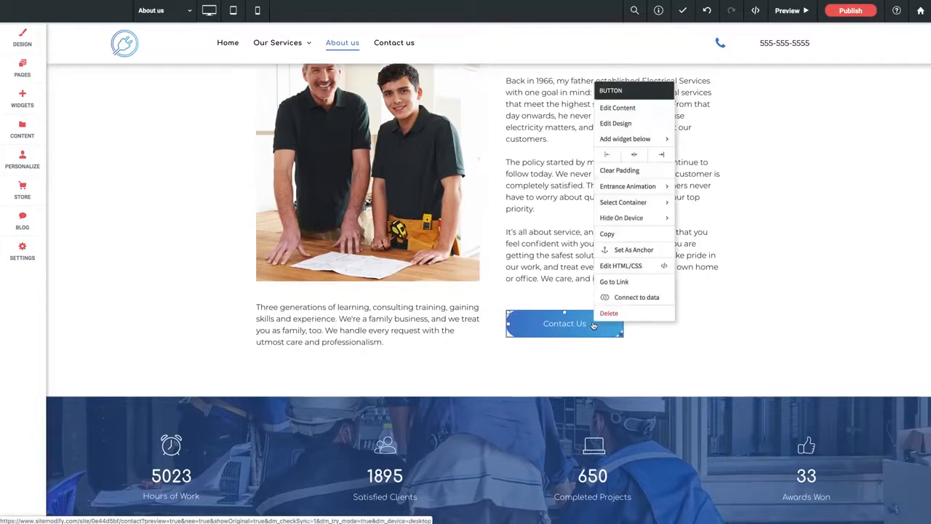
click(606, 234)
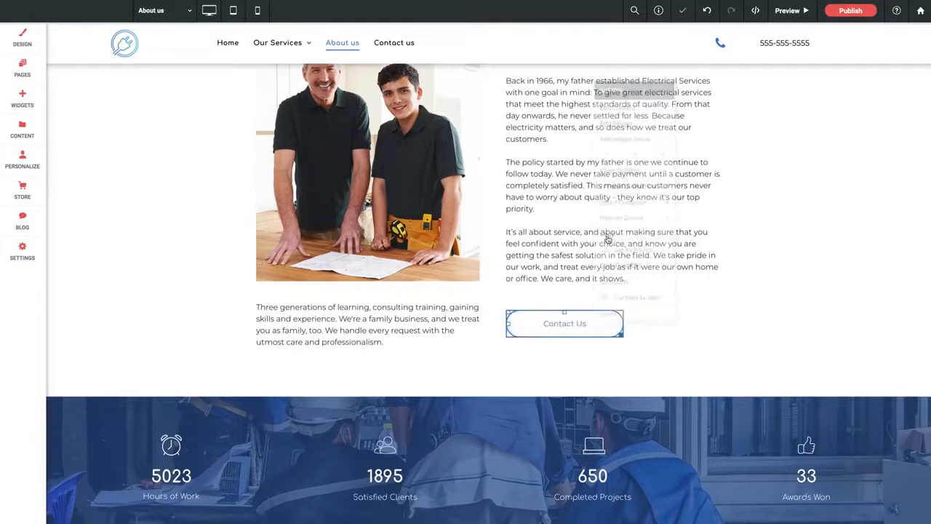
click(530, 328)
right_click(530, 329)
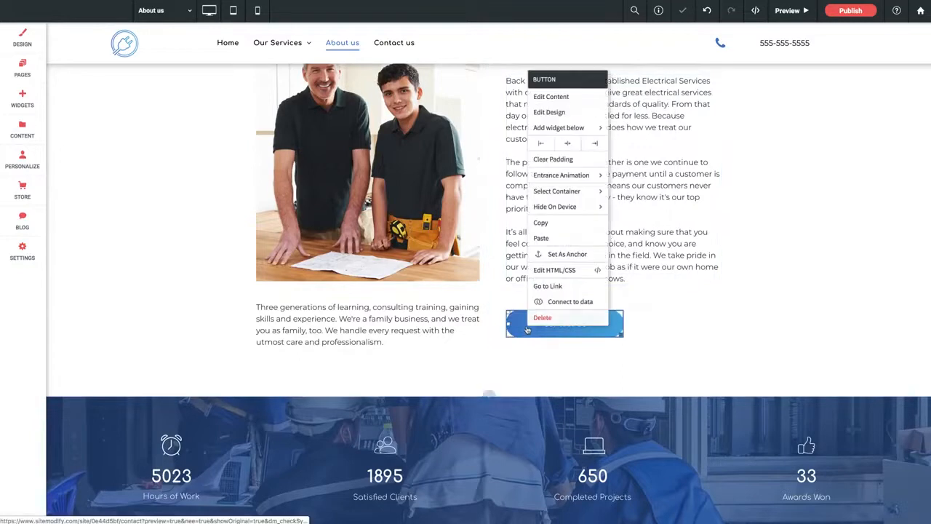
click(541, 239)
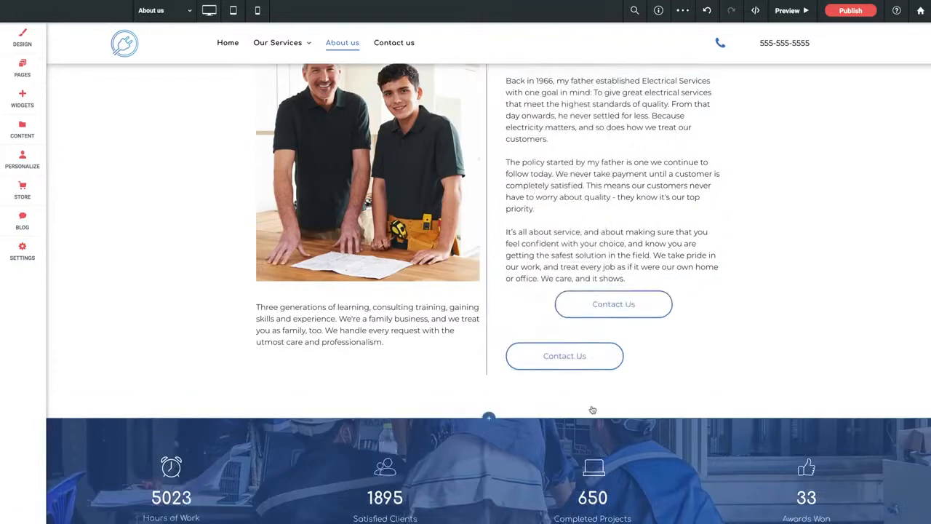
Align the pasted upper Contact Us button to the left of its column.
click(567, 304)
right_click(567, 304)
mouse_move(587, 139)
click(590, 114)
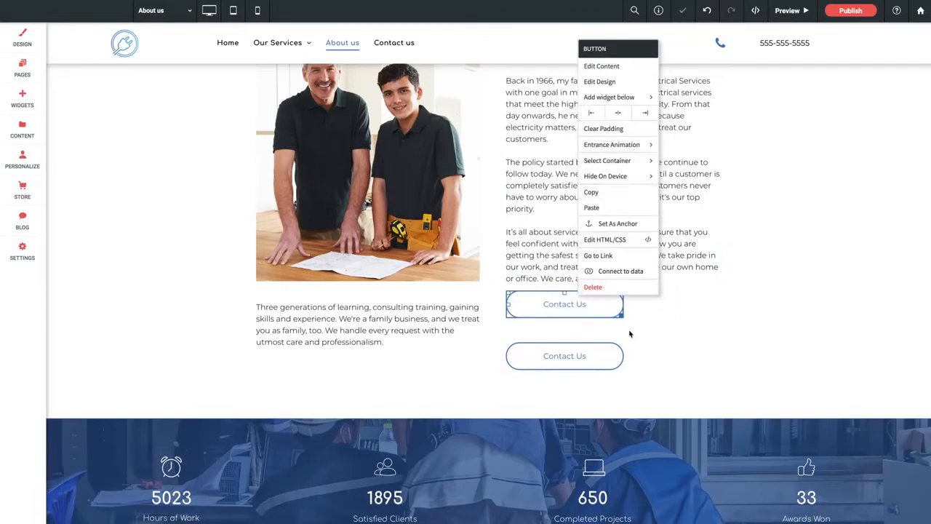
Change the text on the upper Contact Us button to Read More.
click(534, 311)
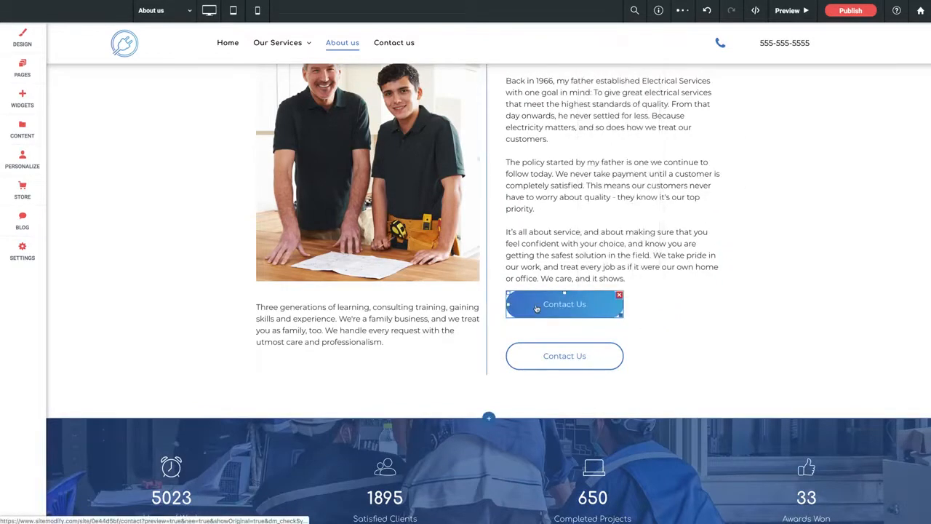
click(536, 309)
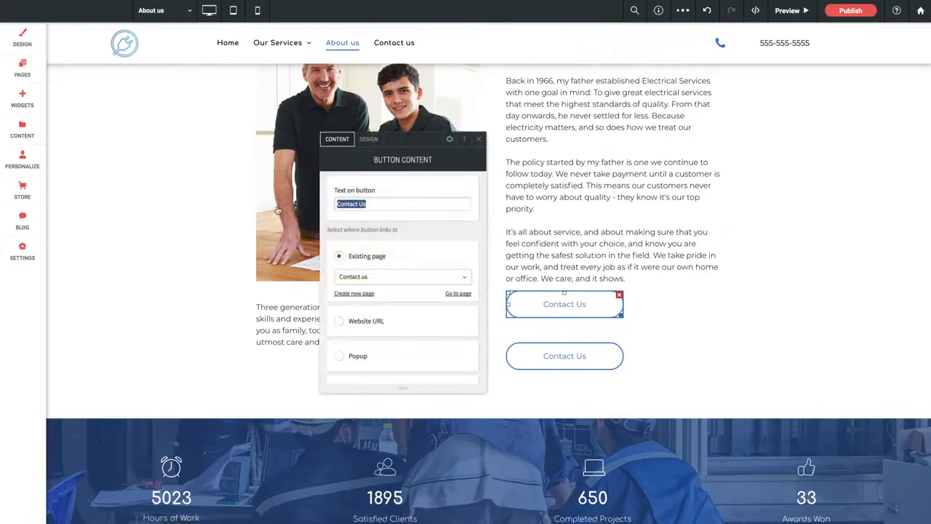
text(Read More)
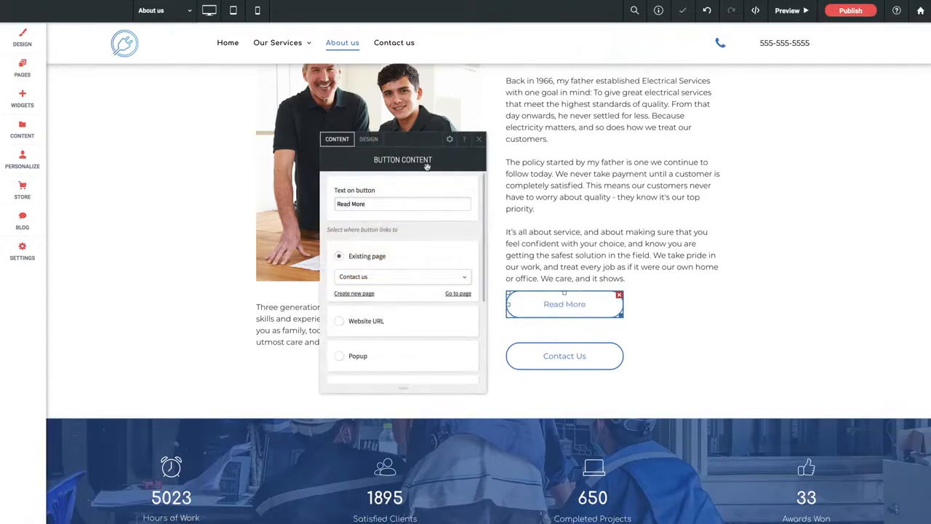
Set the Read More button's border color to red (#f0090b) and close its design settings.
click(376, 145)
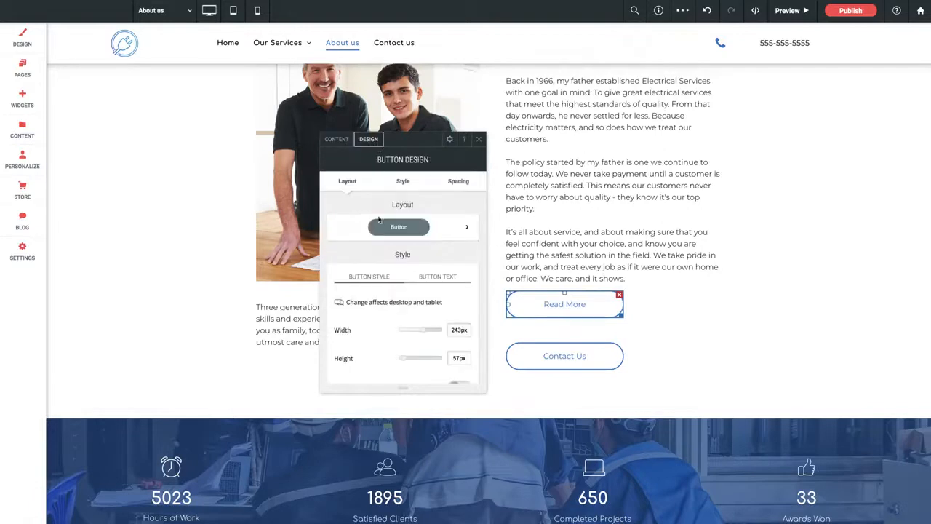
scroll(376, 247, down, 3)
scroll(376, 251, down, 4)
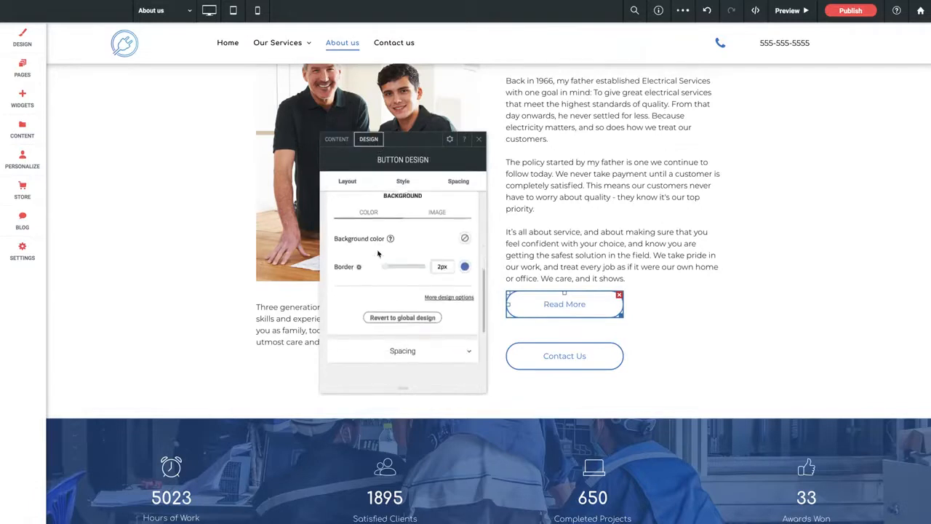
click(465, 227)
drag(631, 299, 631, 280)
drag(589, 304, 613, 283)
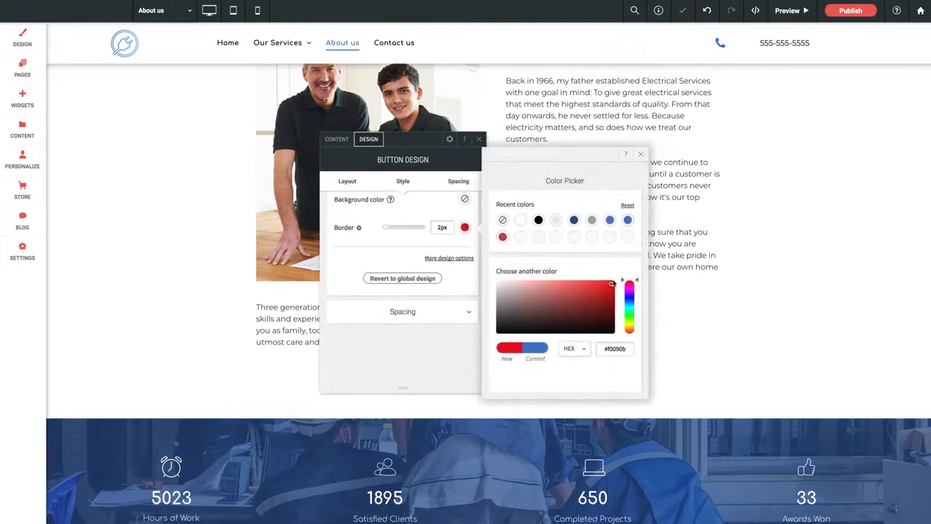
click(640, 155)
click(479, 141)
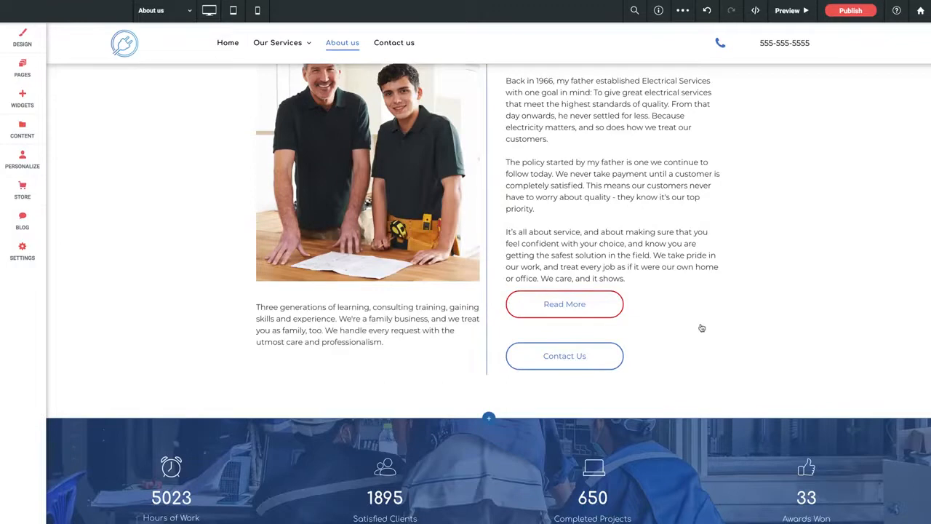
Check how the red-bordered Read More button appears in tablet view and in mobile view.
click(233, 10)
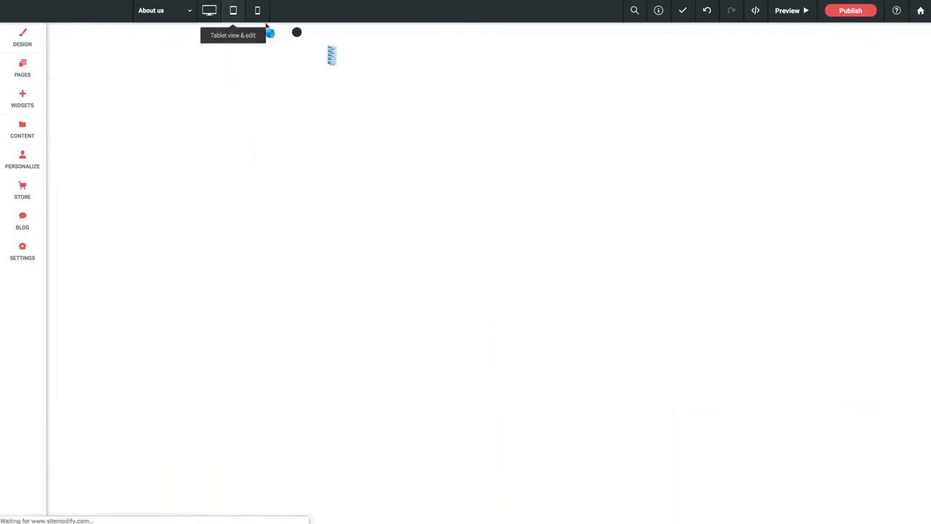
scroll(580, 323, down, 3)
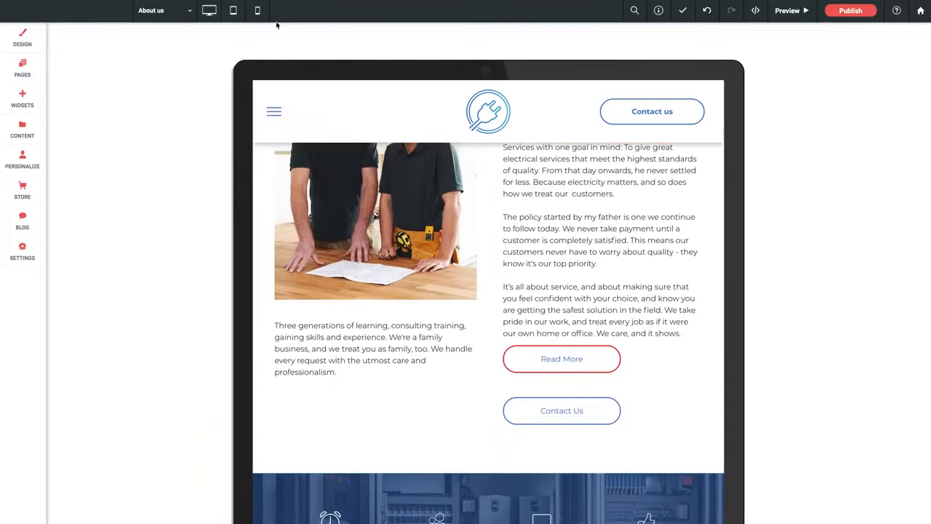
click(257, 11)
scroll(509, 312, down, 5)
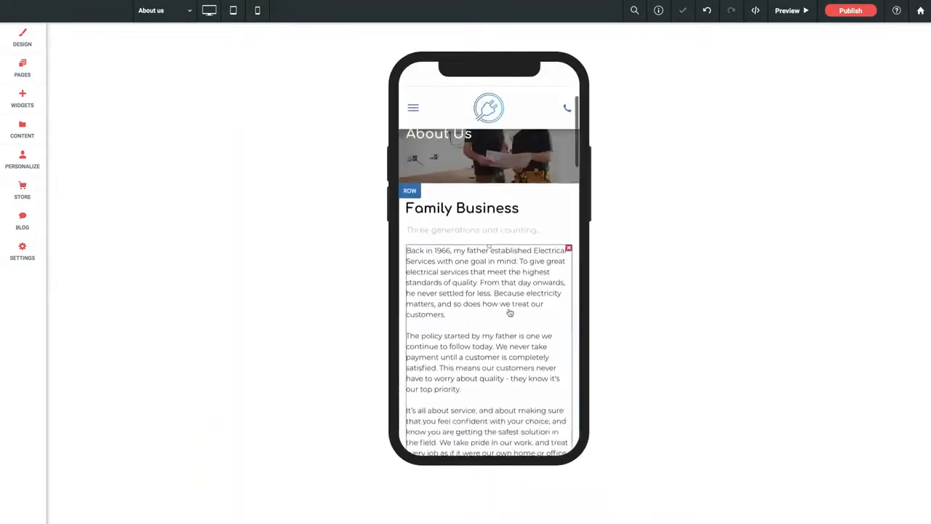
scroll(508, 313, up, 1)
scroll(508, 328, up, 1)
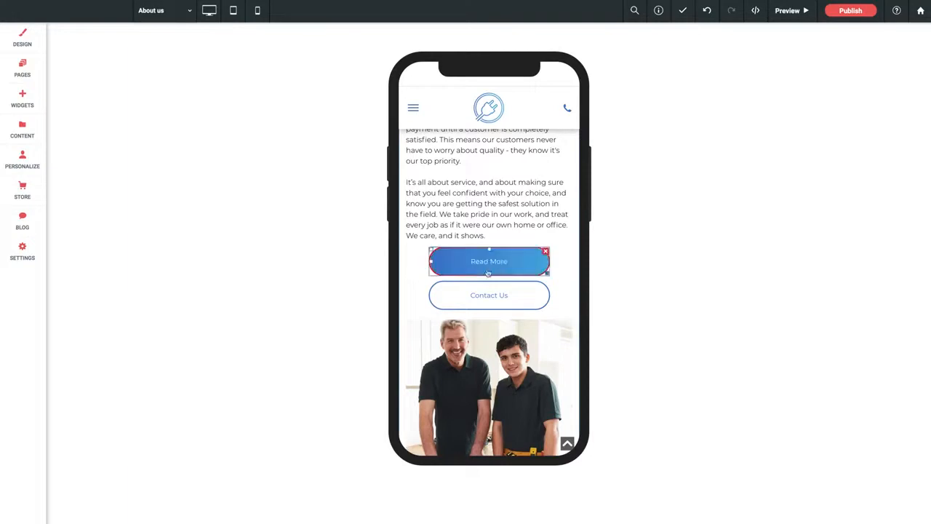
Make the Read More and Contact Us buttons narrower in mobile view.
drag(544, 271, 524, 276)
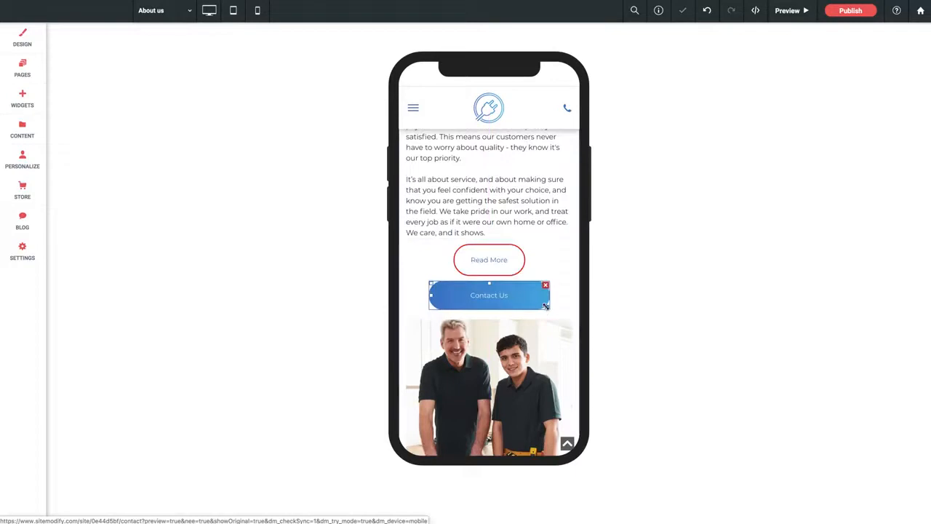
drag(544, 306, 530, 309)
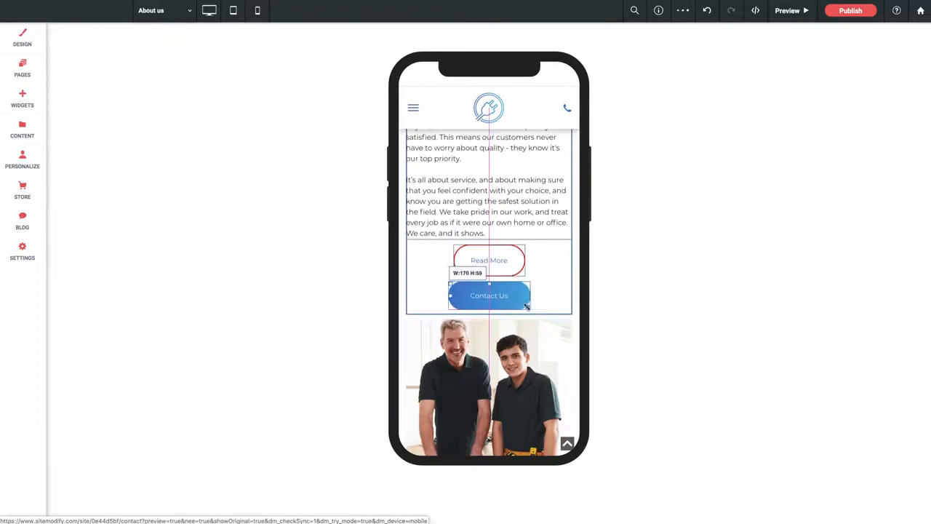
Align the Read More and Contact Us buttons to the right in mobile view.
right_click(507, 264)
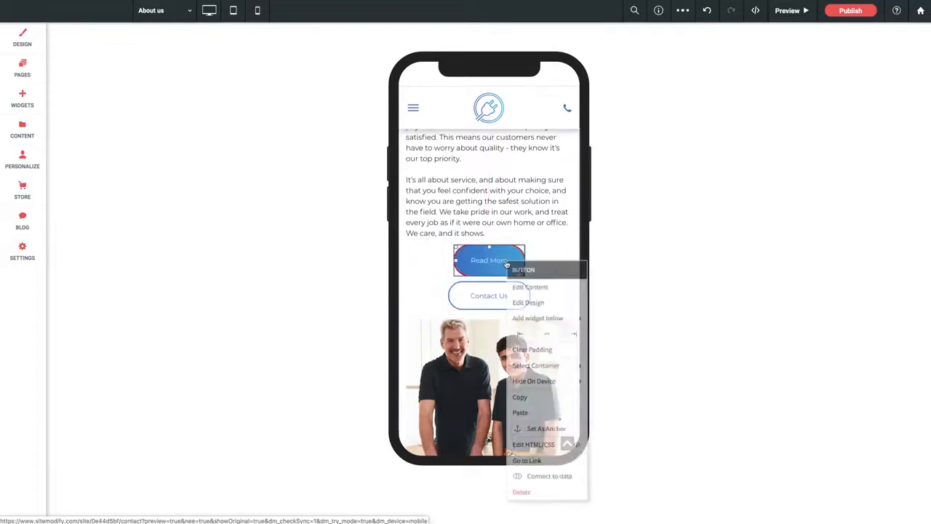
click(574, 333)
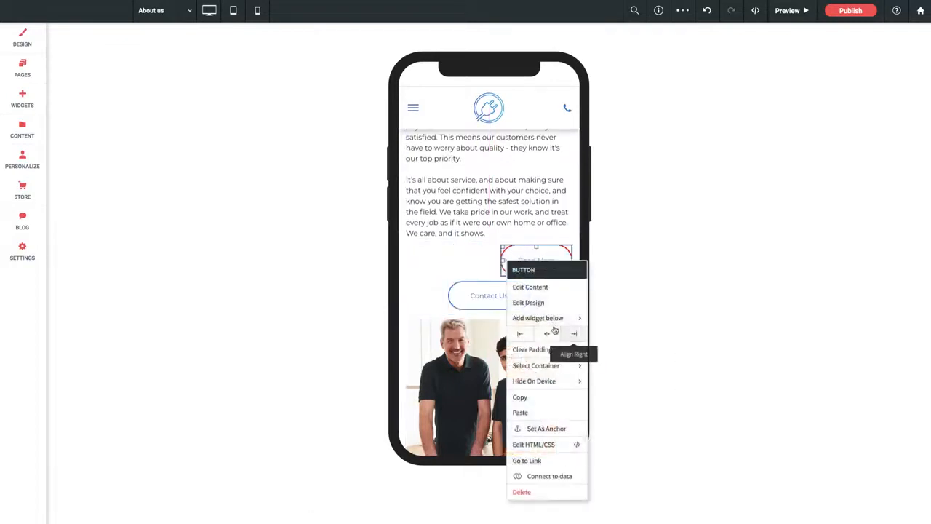
right_click(492, 290)
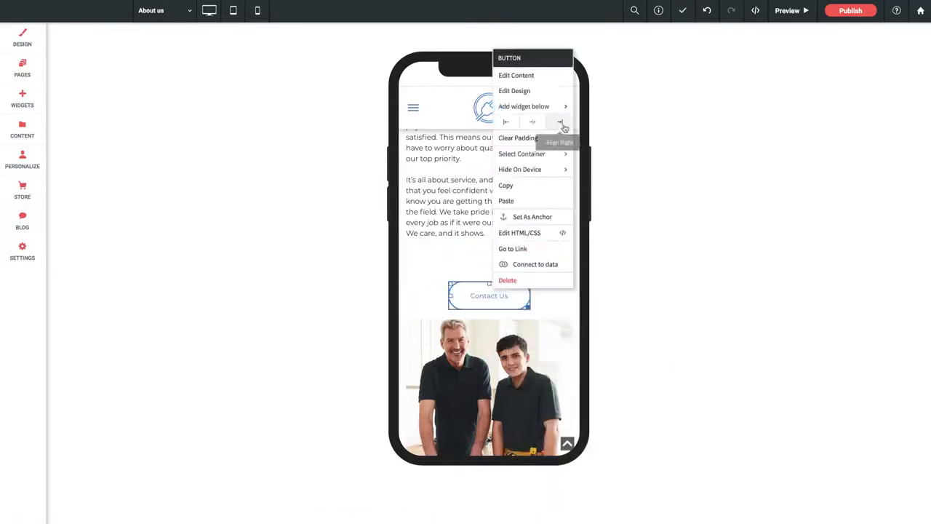
click(560, 122)
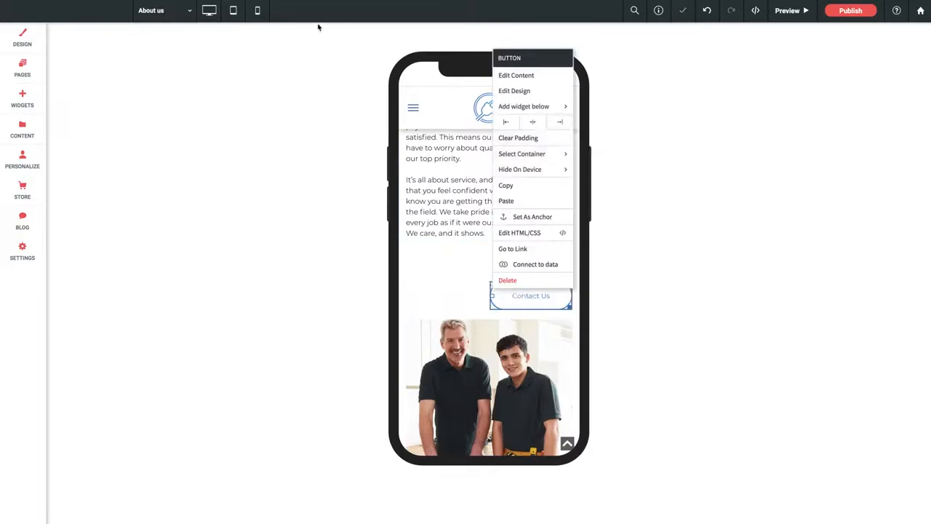
Check the placement of the Read More and Contact Us buttons in tablet view and in desktop view.
click(233, 11)
scroll(538, 375, down, 5)
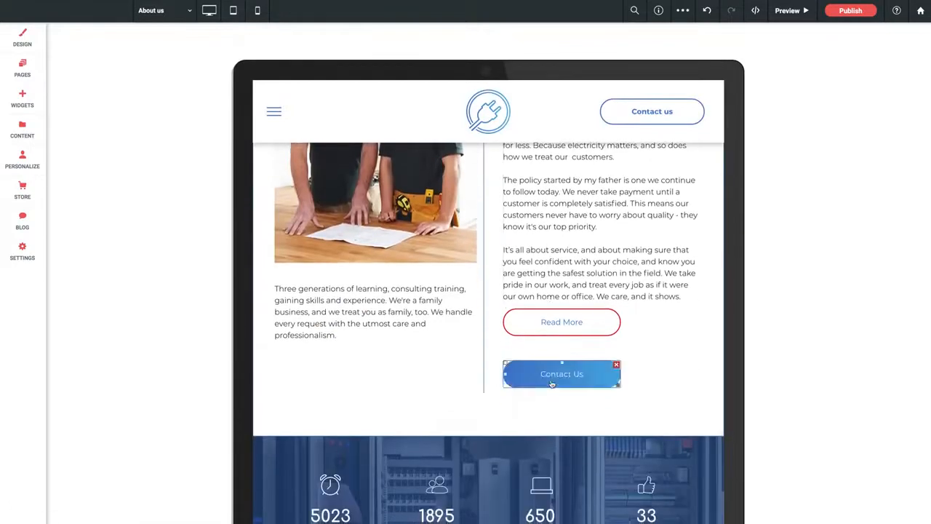
click(208, 10)
scroll(538, 308, down, 5)
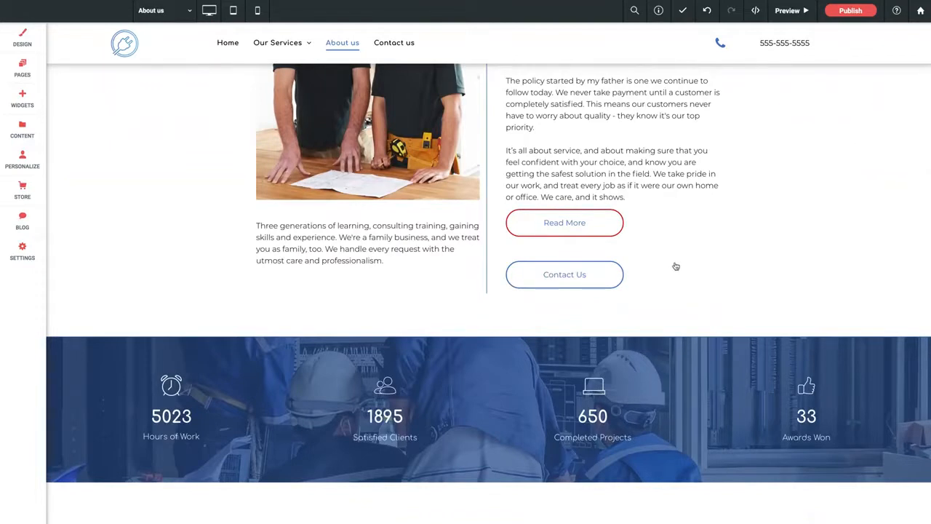
scroll(676, 266, up, 5)
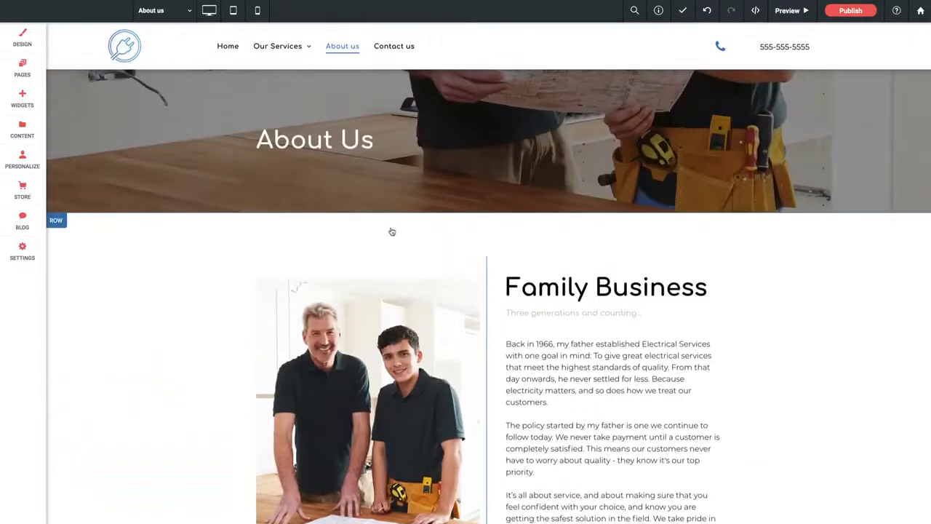
scroll(230, 229, down, 3)
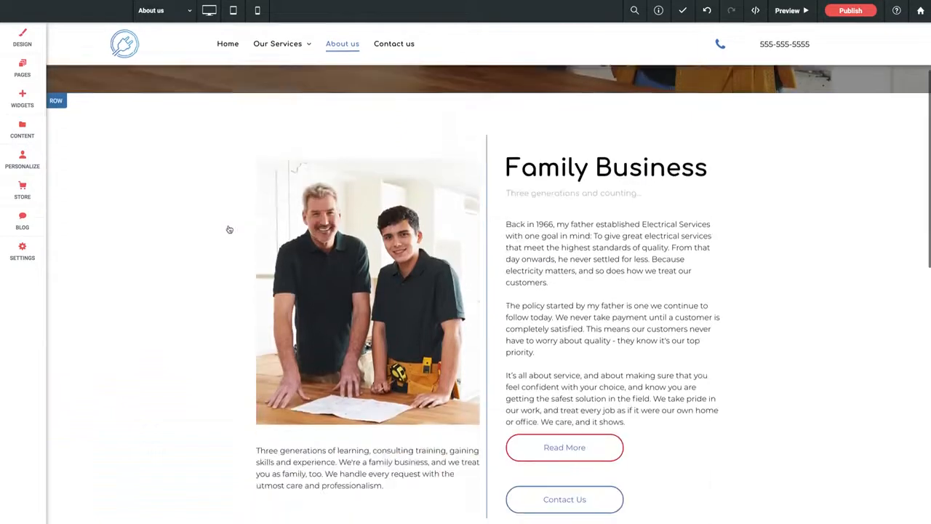
scroll(229, 229, up, 3)
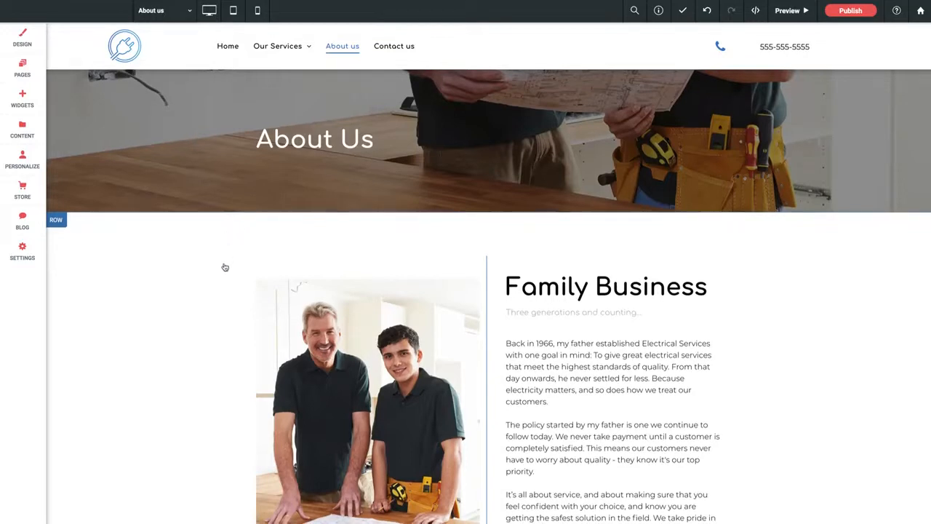
scroll(227, 265, down, 3)
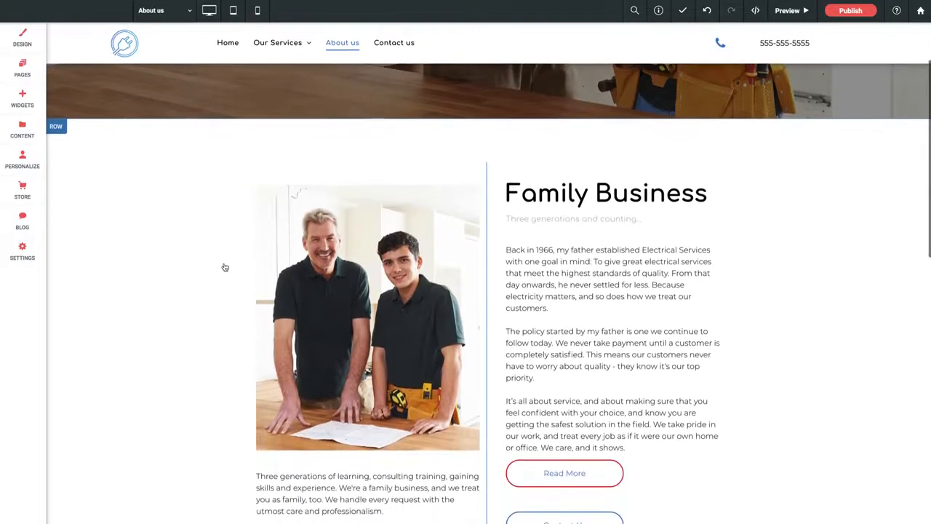
scroll(225, 267, down, 1)
scroll(225, 267, down, 1)
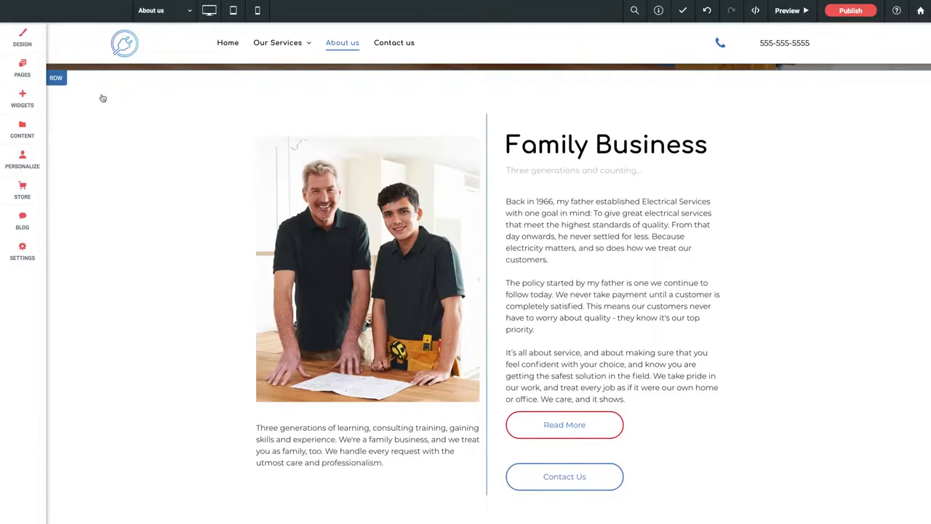
Duplicate the Family Business row by copying it and pasting the copy on the same page.
click(57, 80)
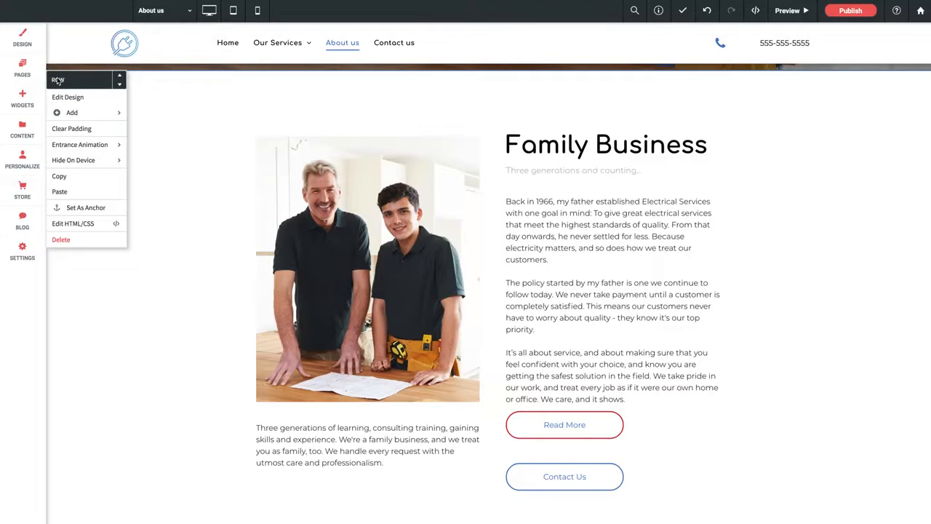
mouse_move(78, 161)
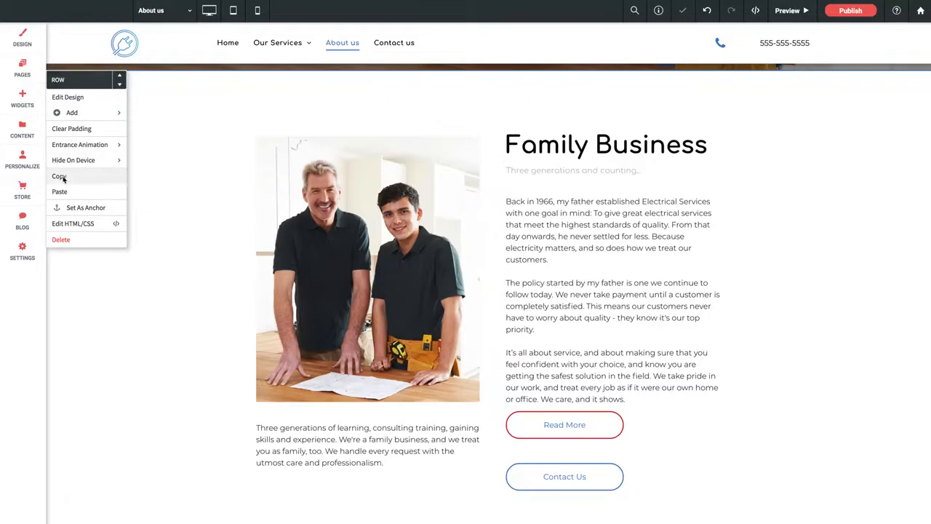
click(60, 177)
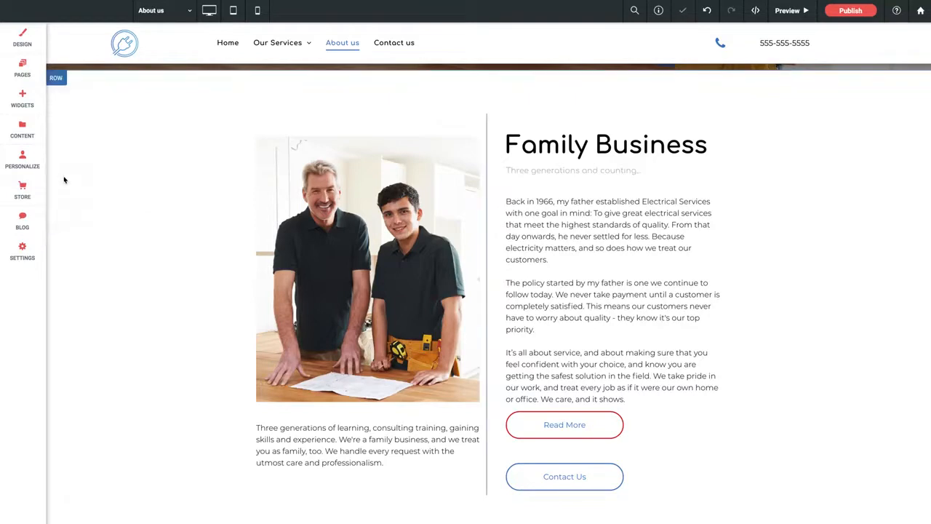
click(56, 81)
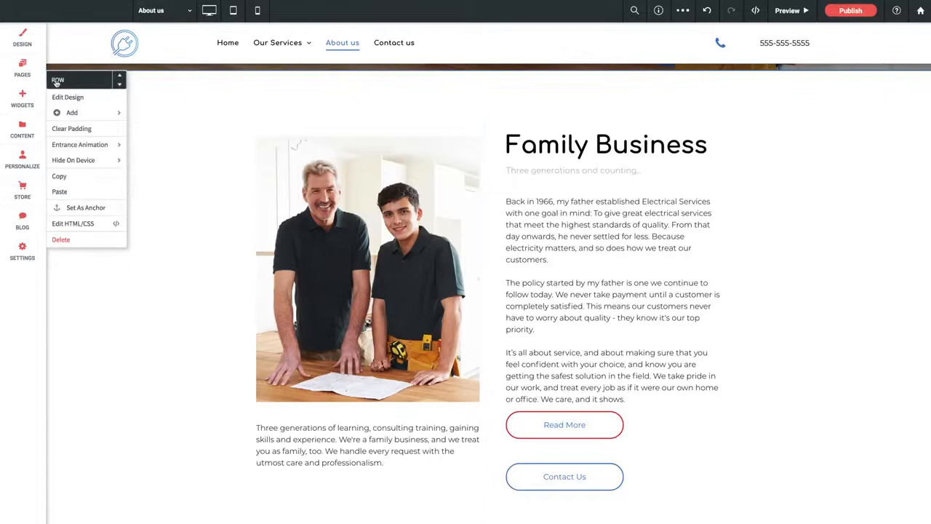
click(60, 191)
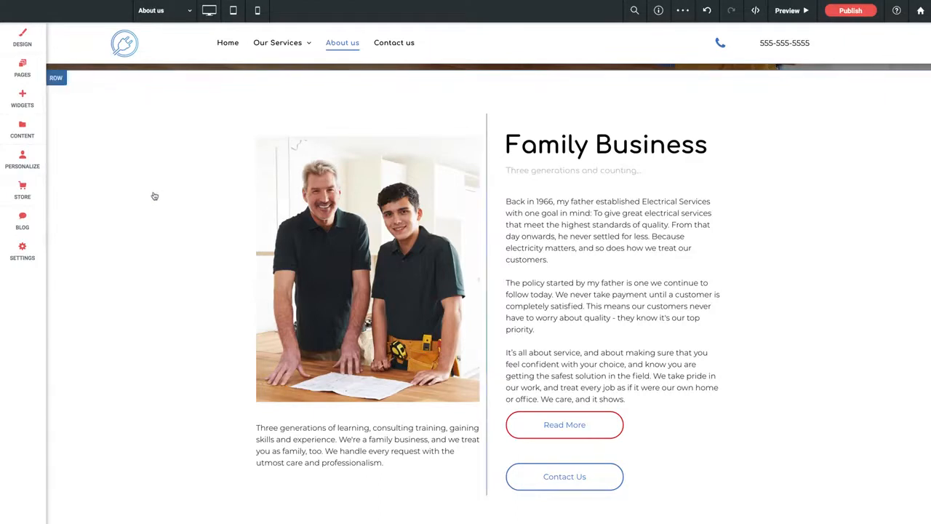
Look over the original Family Business row and its pasted copy on the desktop page.
scroll(146, 203, down, 2)
scroll(148, 201, down, 5)
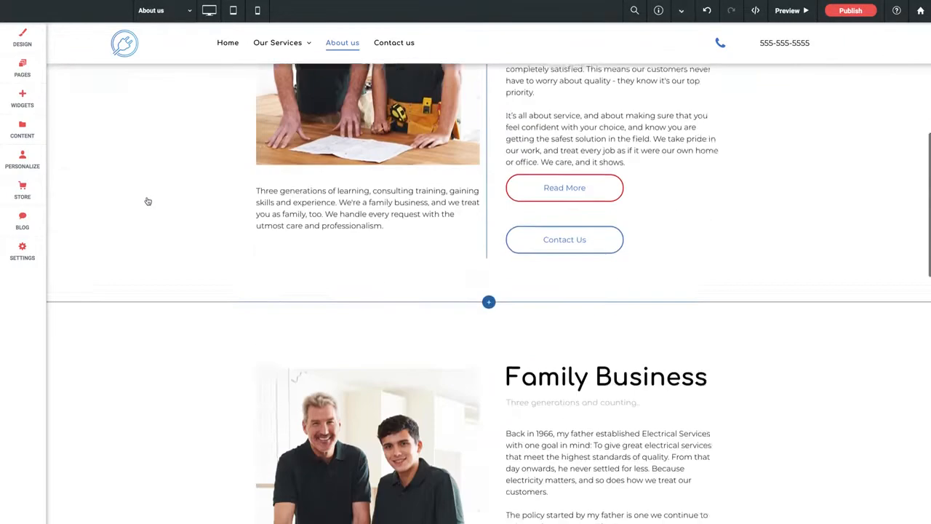
scroll(148, 200, up, 4)
scroll(147, 201, down, 5)
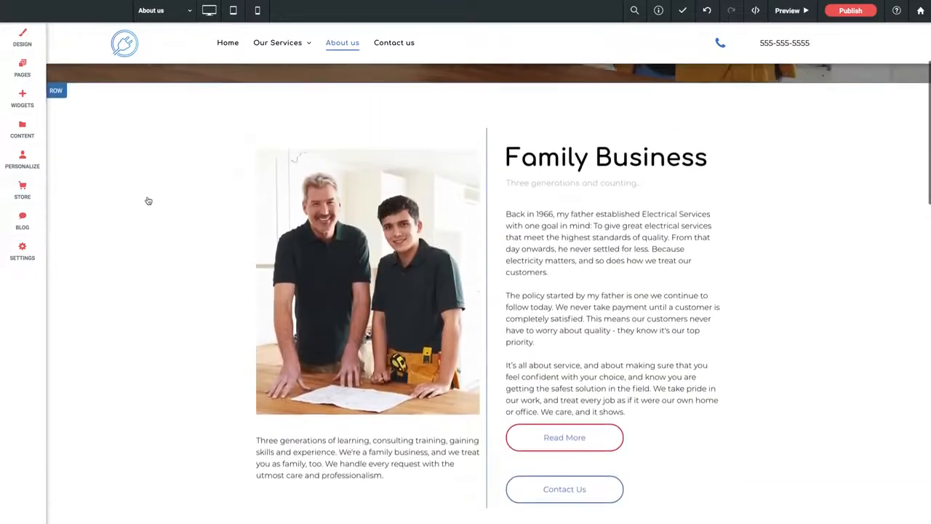
scroll(148, 201, up, 4)
scroll(148, 201, down, 3)
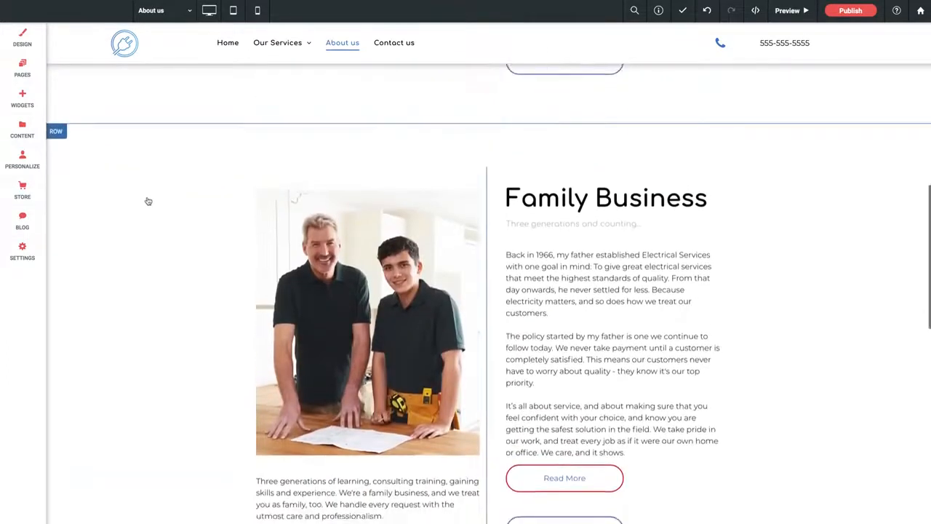
scroll(148, 201, up, 5)
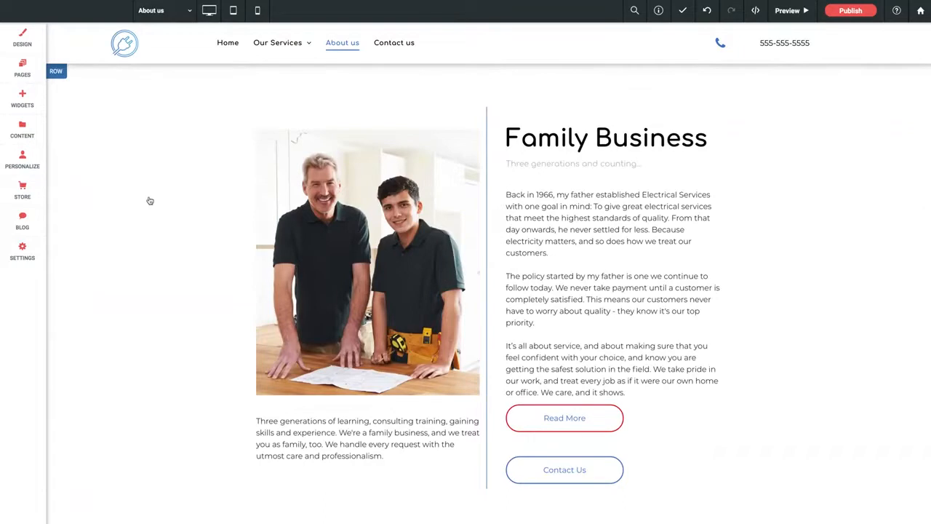
scroll(148, 201, up, 2)
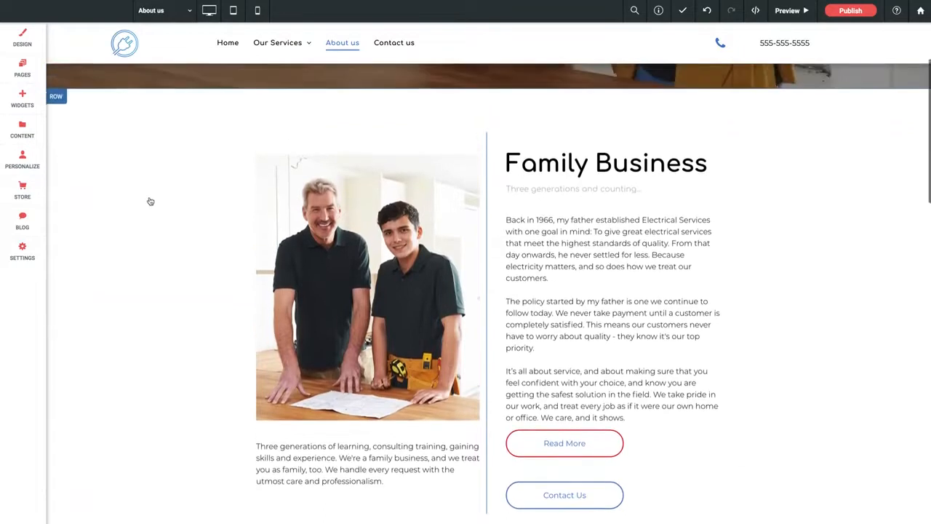
Hide the upper Family Business row on mobile.
click(60, 118)
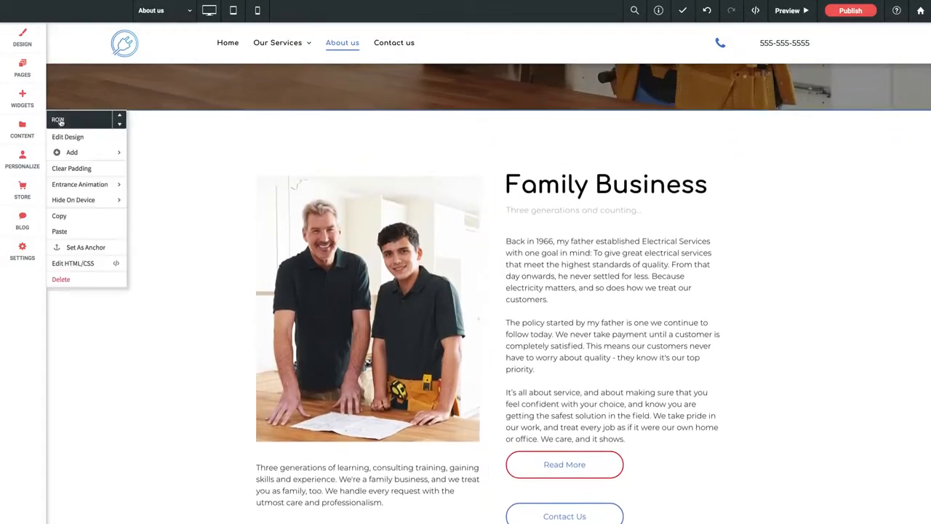
mouse_move(87, 199)
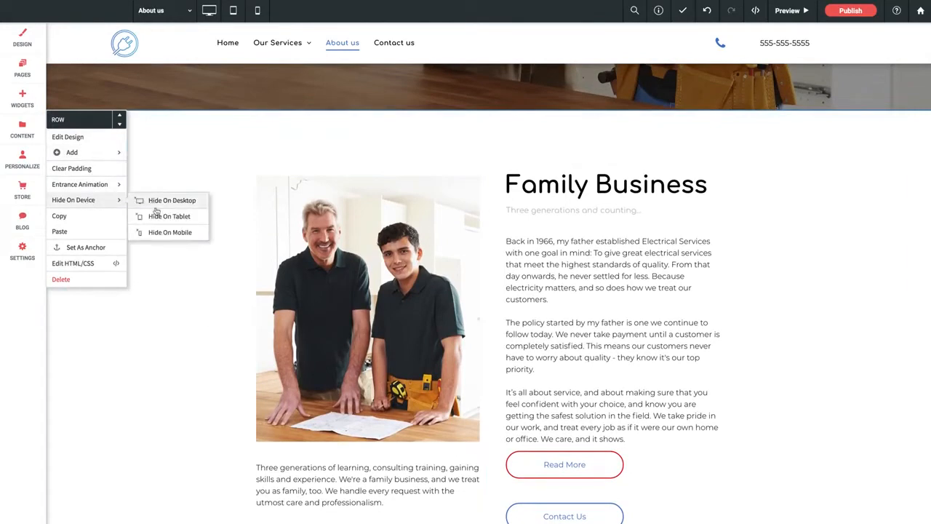
click(166, 236)
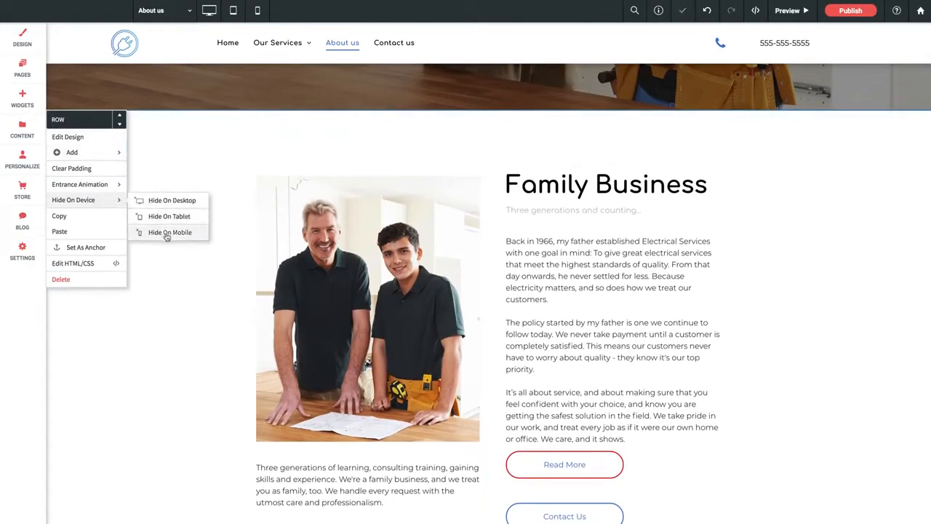
click(224, 288)
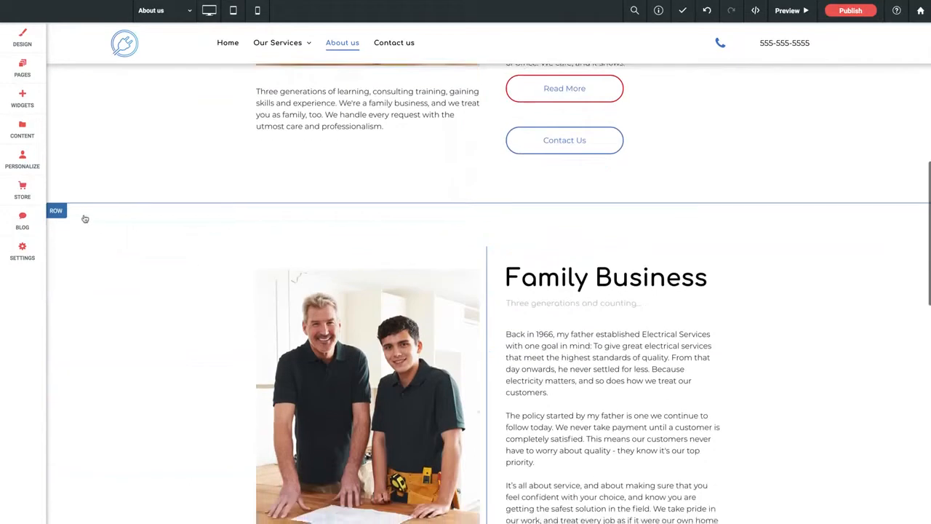
Hide the lower, duplicated Family Business row on desktop.
click(58, 211)
mouse_move(91, 294)
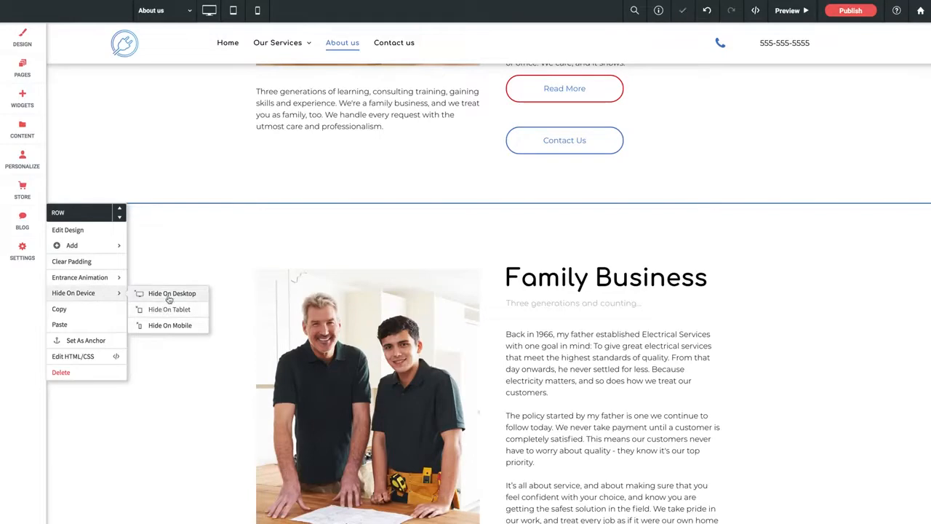
click(166, 294)
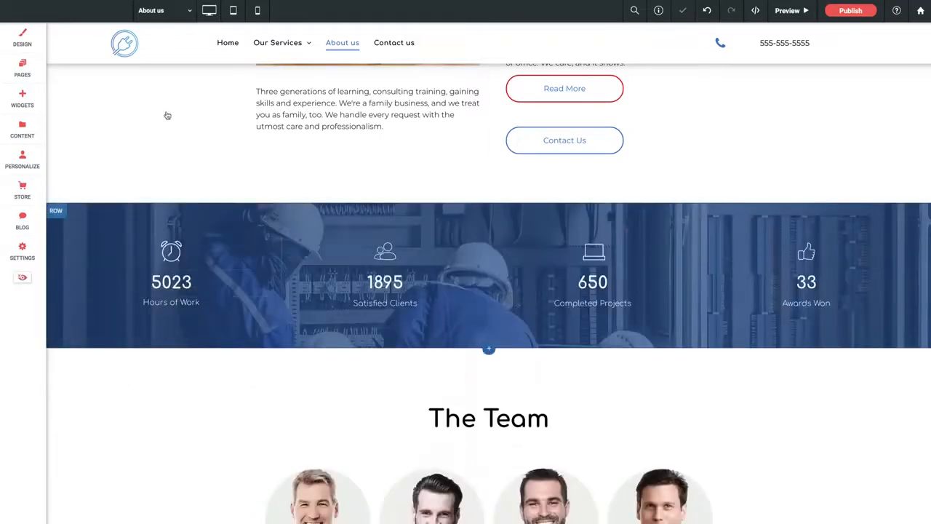
scroll(155, 142, up, 5)
scroll(154, 142, down, 1)
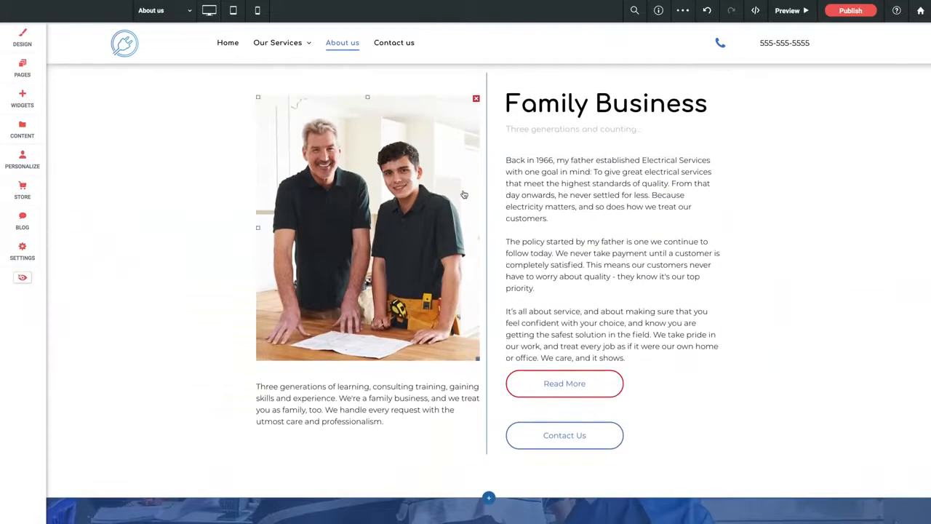
scroll(486, 195, up, 1)
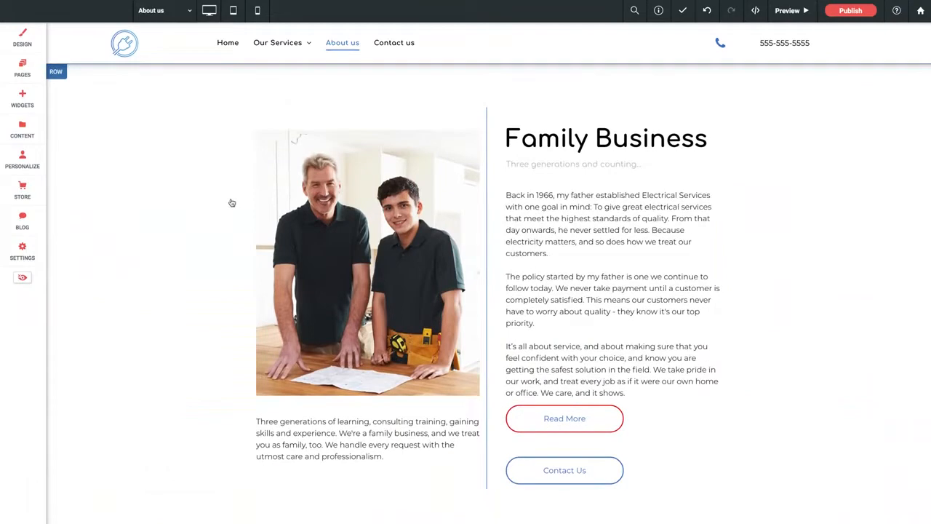
Delete the photo of the two men from the Family Business section in mobile view.
click(256, 10)
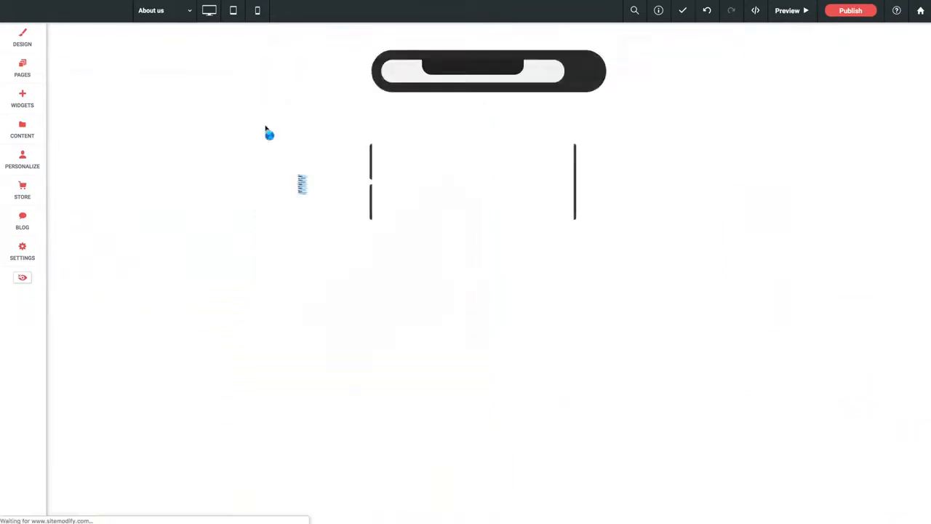
scroll(470, 247, down, 10)
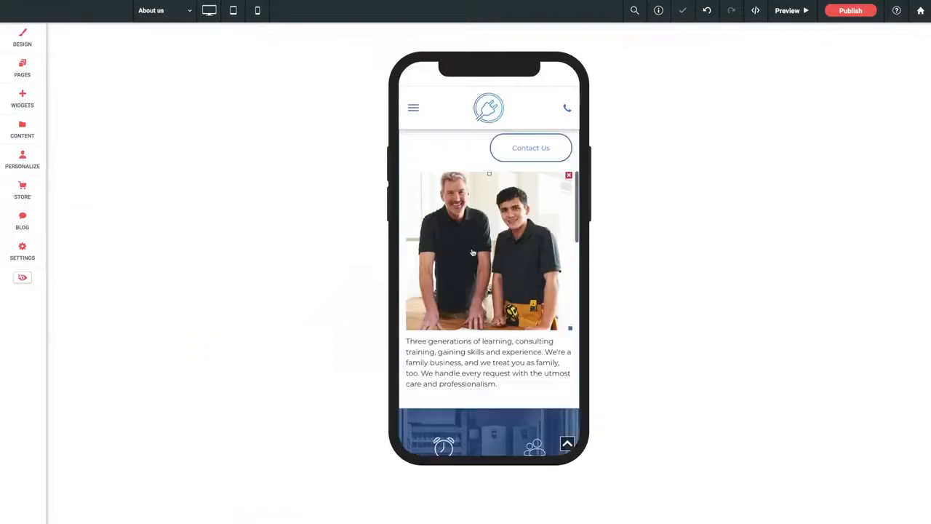
click(568, 174)
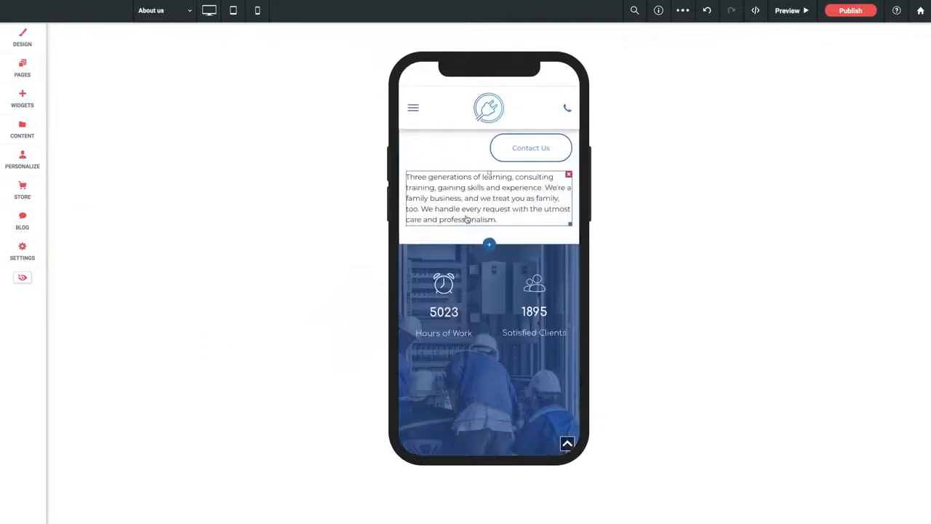
scroll(467, 218, up, 3)
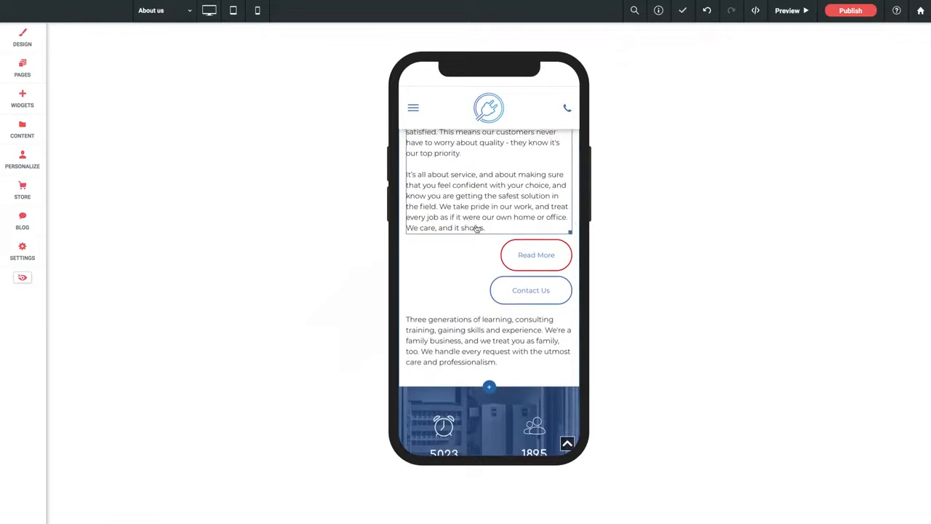
Check in tablet view and in desktop view whether the Family Business photo is still there.
click(233, 10)
scroll(488, 245, down, 3)
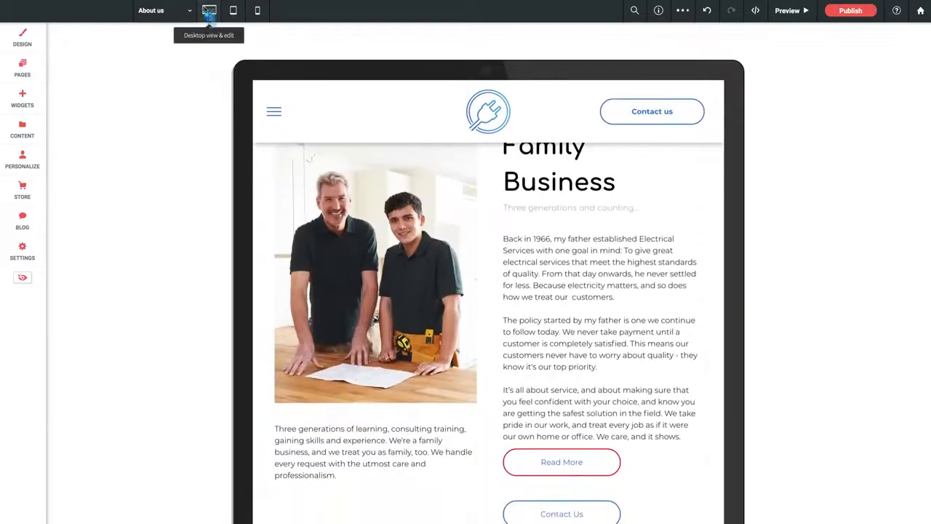
click(209, 11)
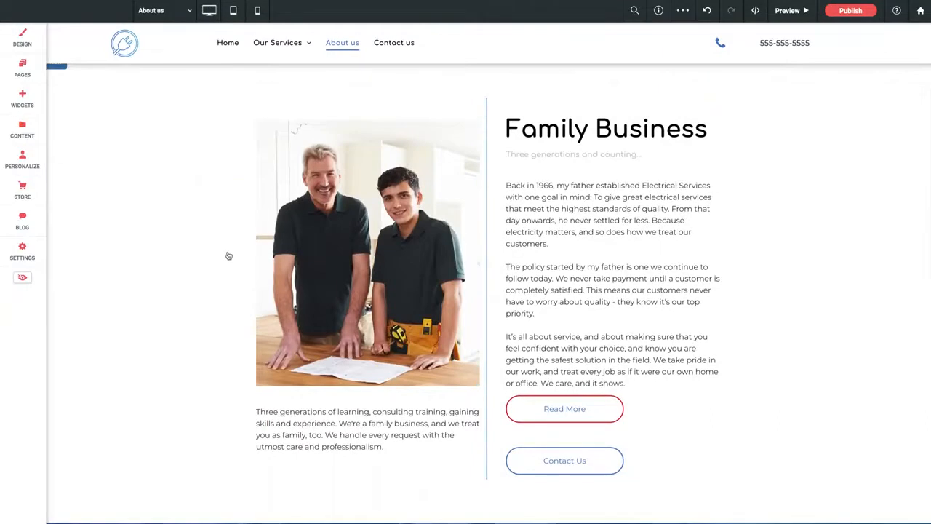
scroll(229, 256, down, 2)
scroll(228, 256, up, 2)
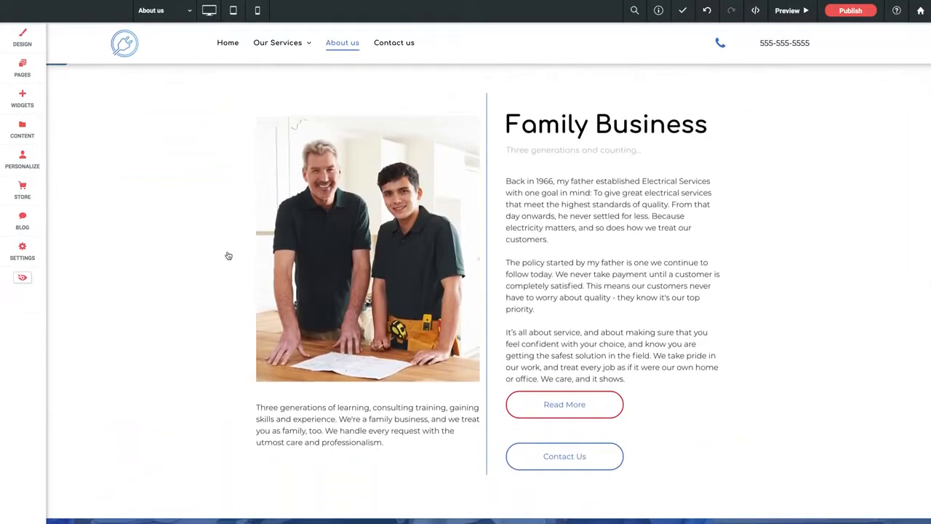
Switch to the Home page and open the content settings of the photo gallery containing Recent Projects.
click(149, 10)
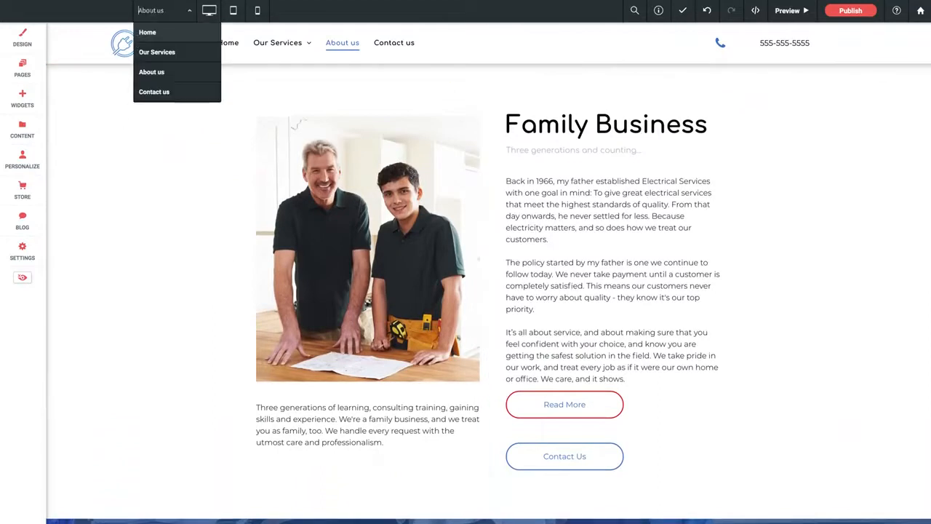
click(152, 34)
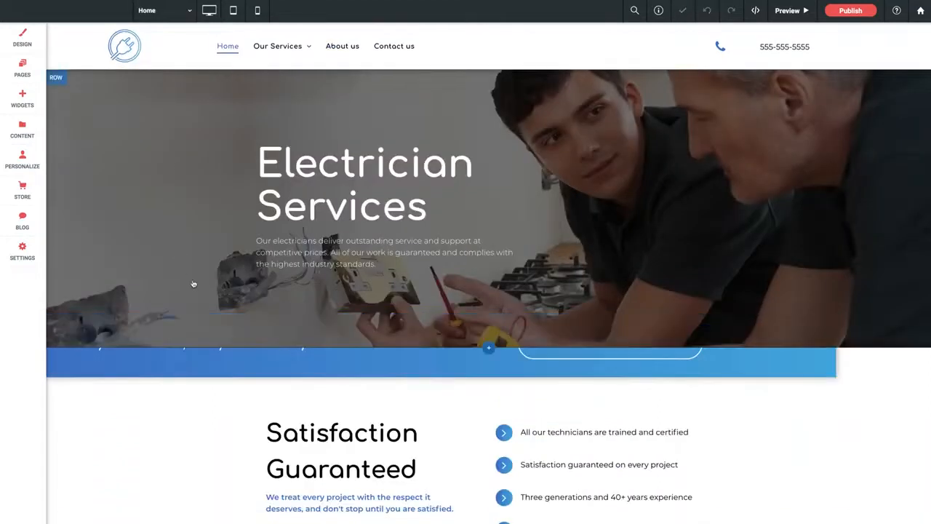
scroll(222, 349, down, 7)
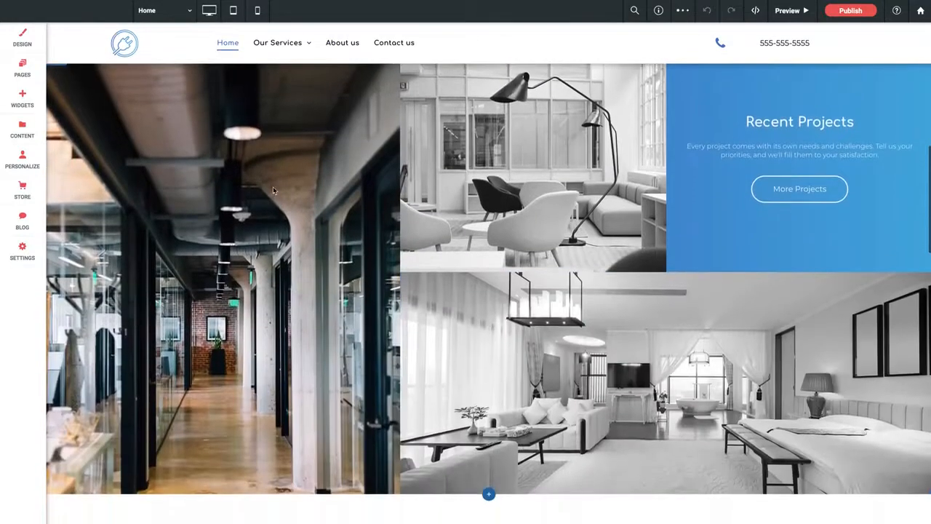
click(274, 191)
drag(241, 144, 403, 124)
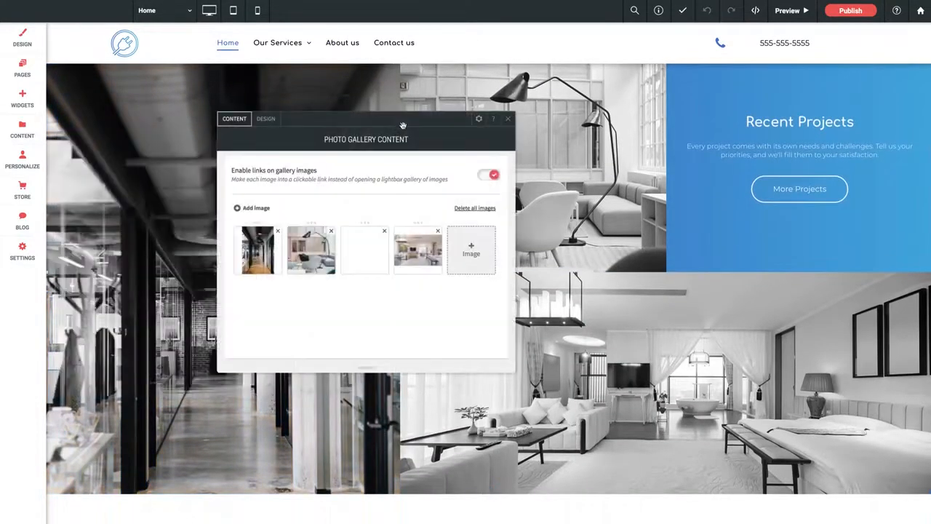
Examine the desktop-only layout choices in the photo gallery's design settings, leaving the current layout in place.
click(266, 120)
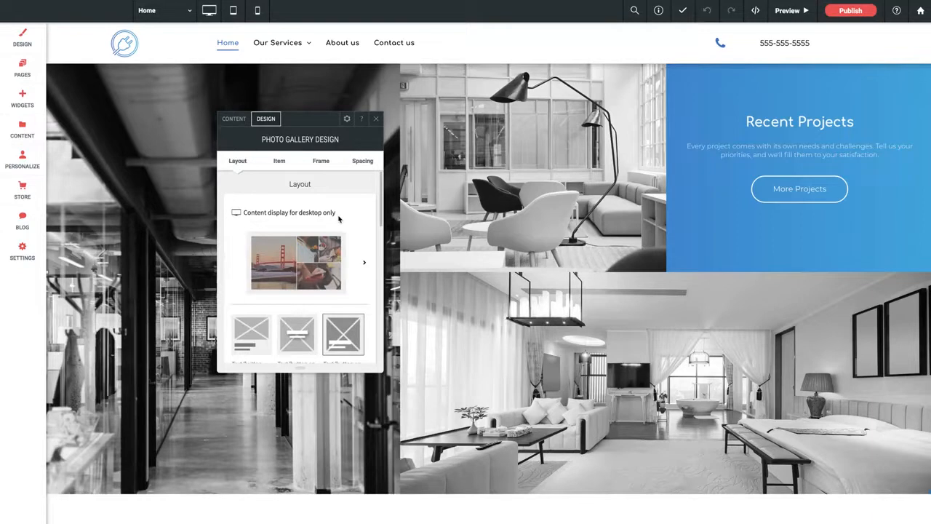
click(327, 262)
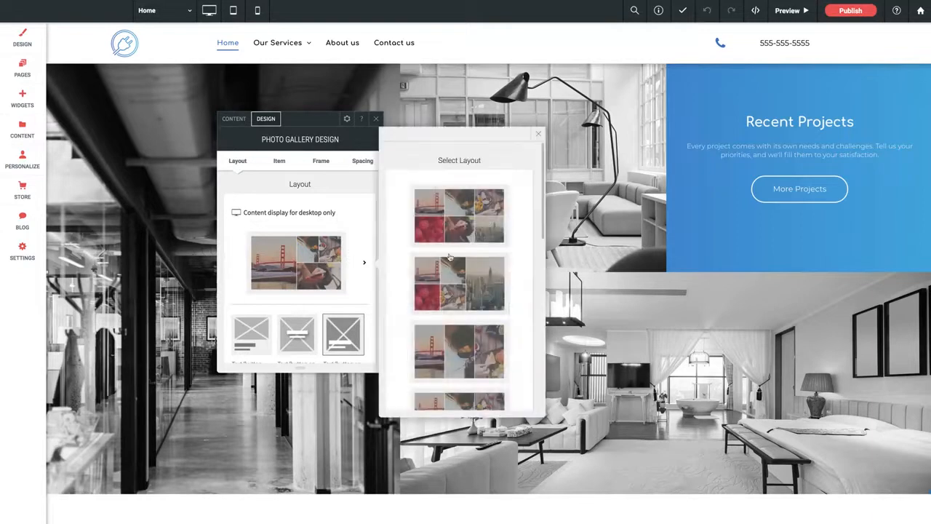
click(537, 136)
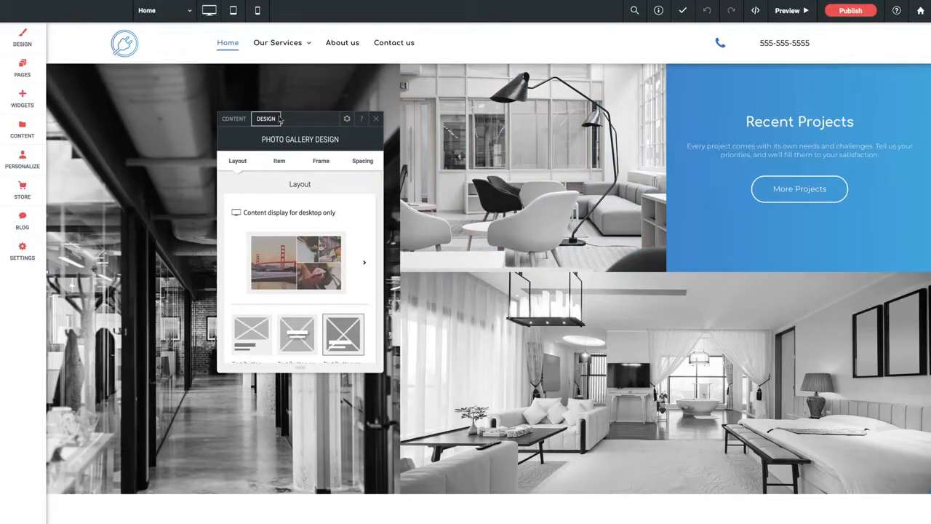
click(375, 119)
Switch to tablet view and examine the tablet-only layout setting in the design of the Home page's photo gallery.
click(233, 11)
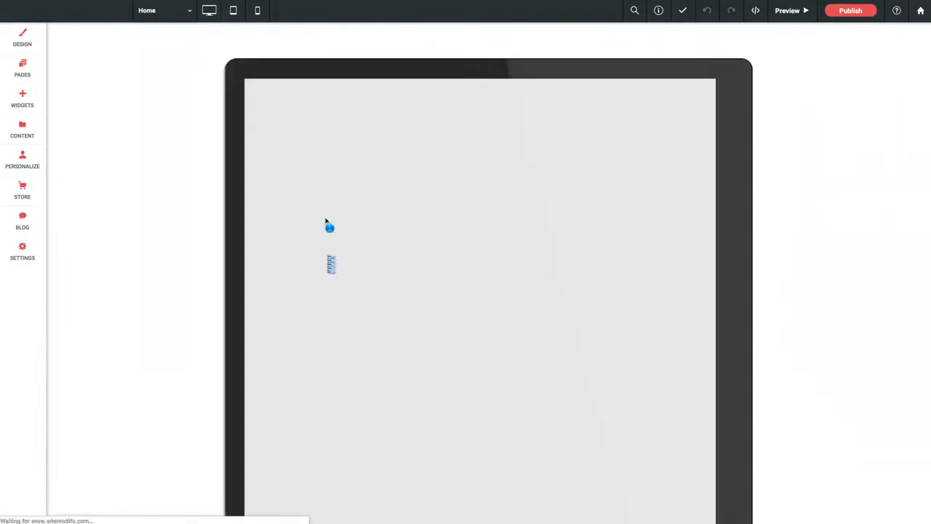
scroll(370, 329, down, 15)
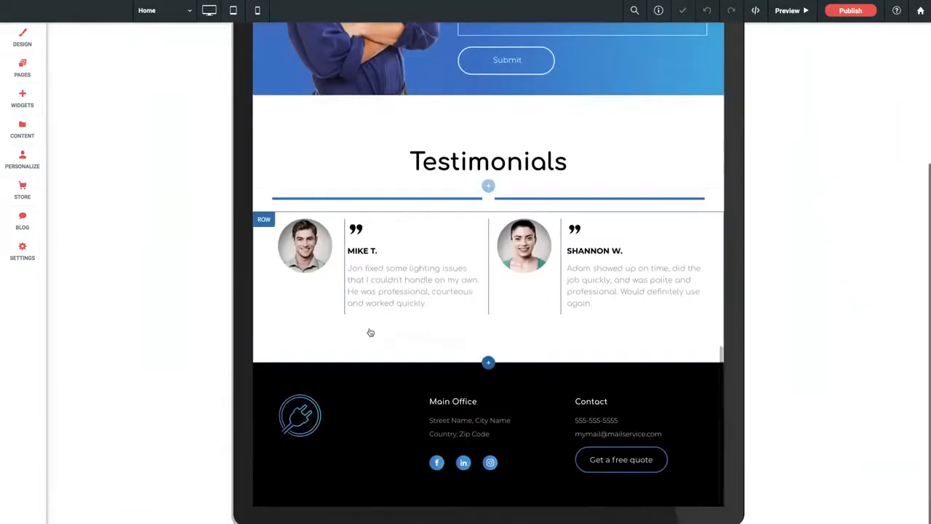
scroll(371, 331, up, 3)
scroll(370, 331, up, 12)
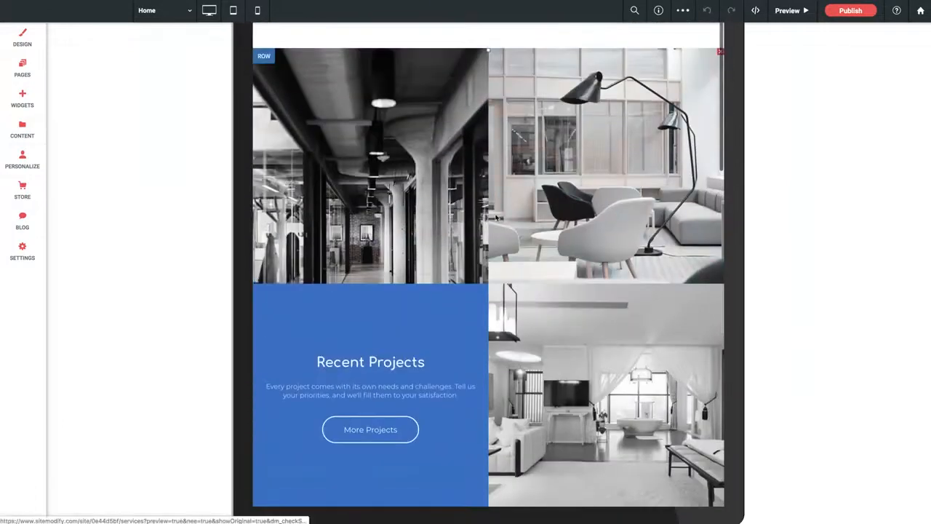
click(497, 217)
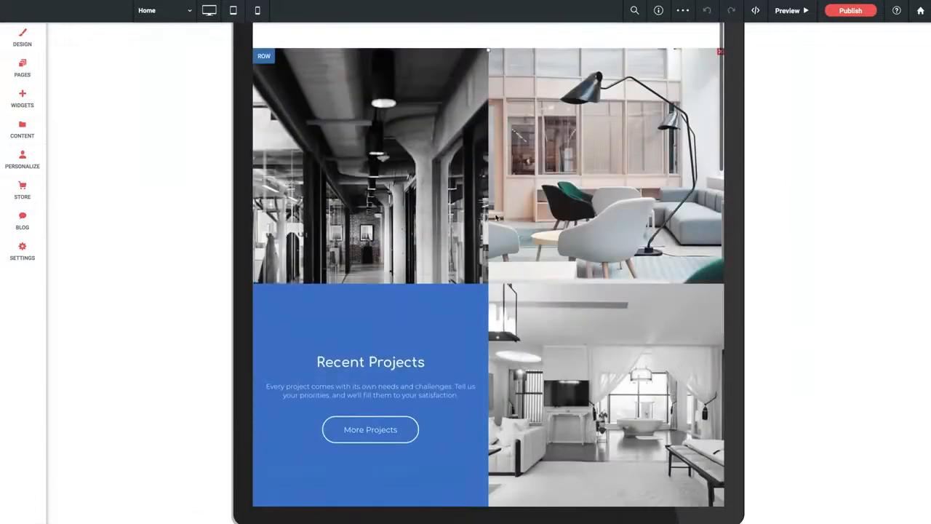
click(98, 138)
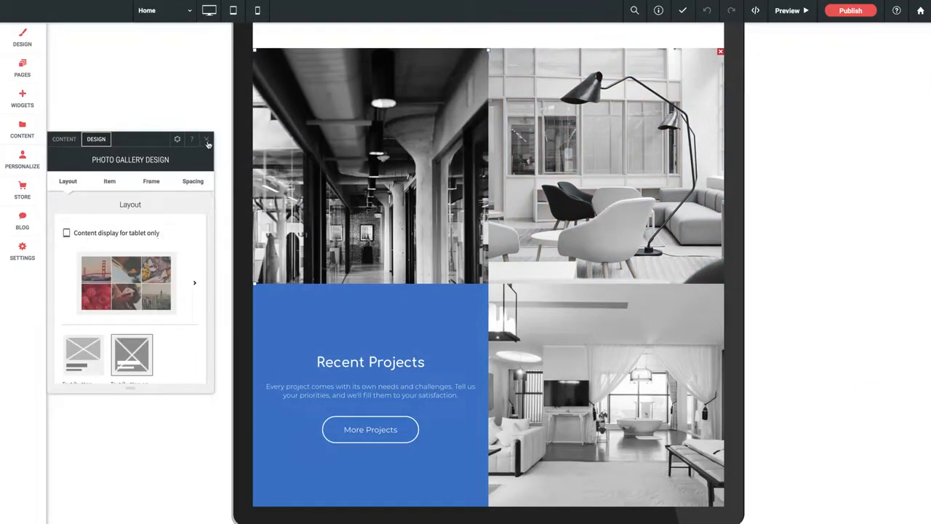
click(206, 140)
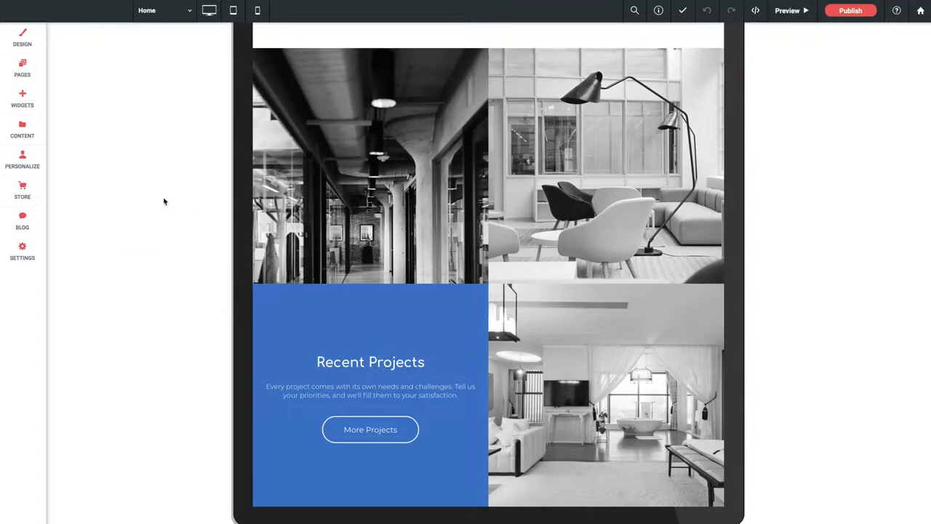
scroll(350, 222, up, 1)
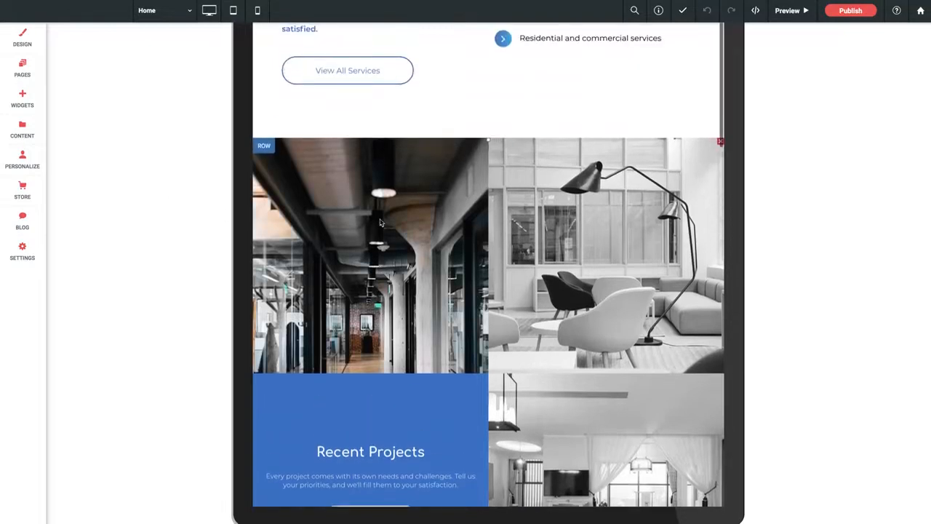
scroll(380, 222, up, 2)
scroll(380, 224, up, 1)
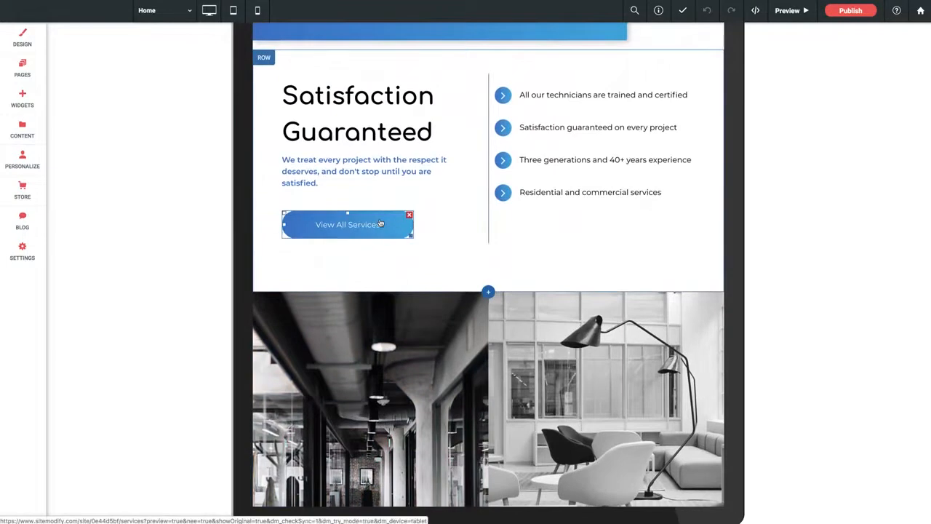
scroll(380, 224, down, 2)
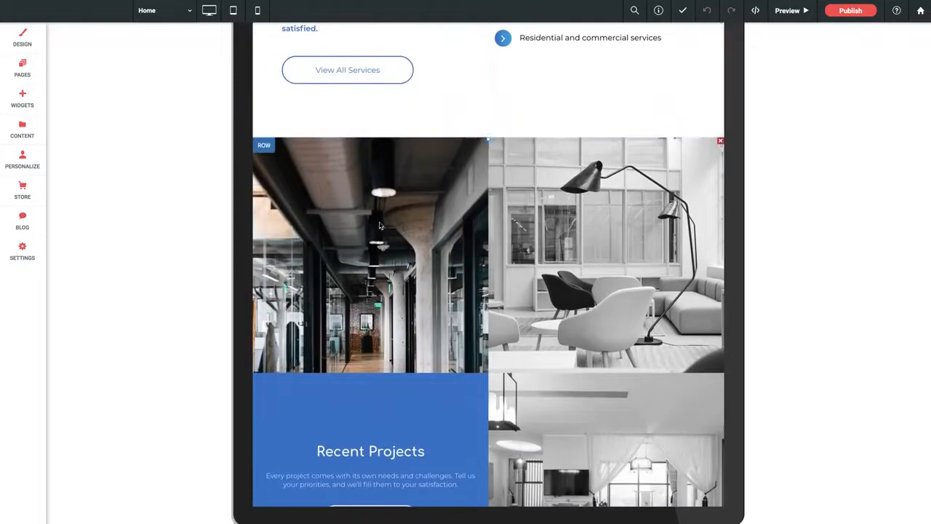
scroll(379, 224, down, 1)
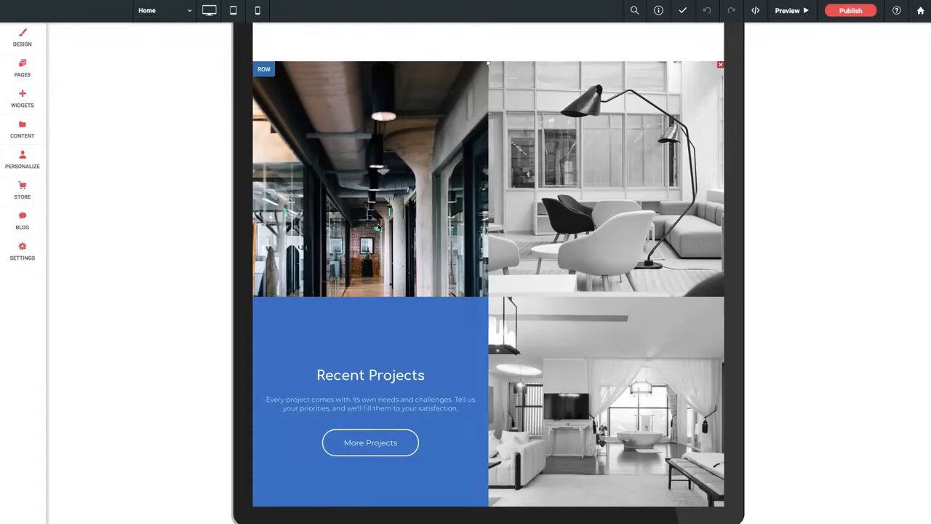
scroll(379, 225, up, 8)
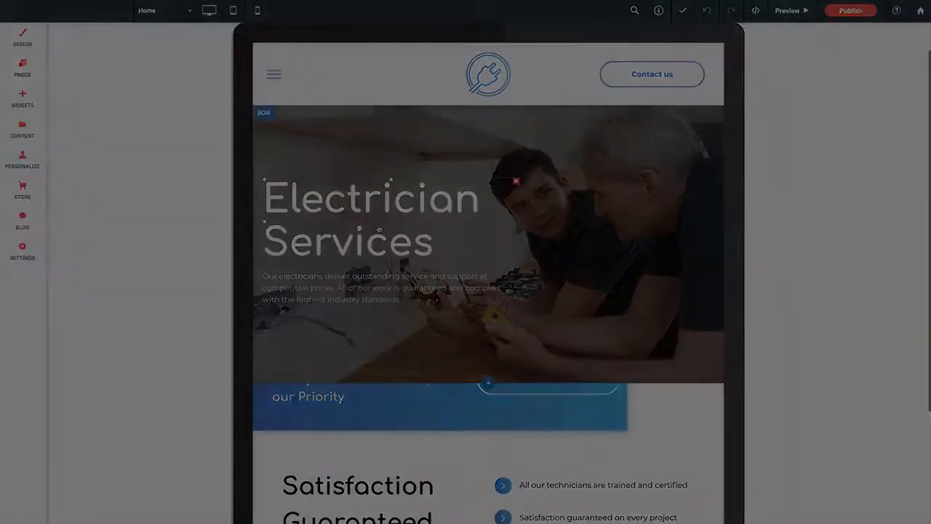